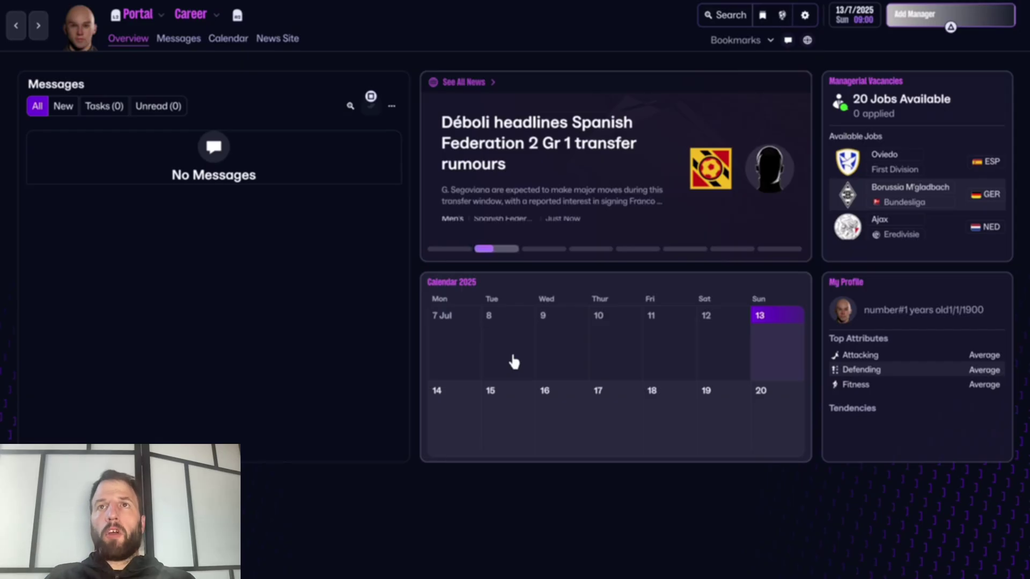
Open Preferences & Accessibility from the Settings gear's FM Menu.
click(804, 16)
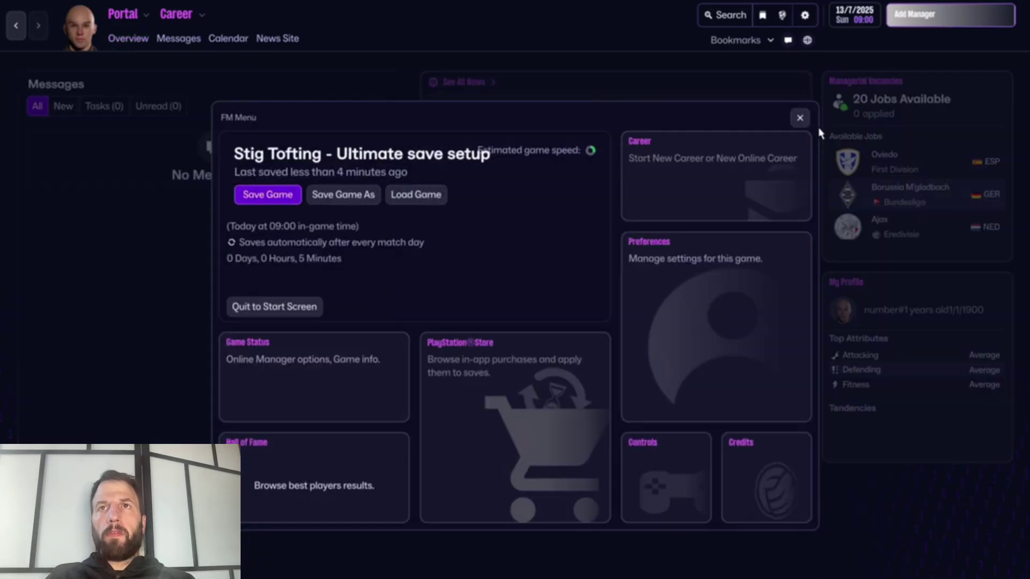
click(704, 297)
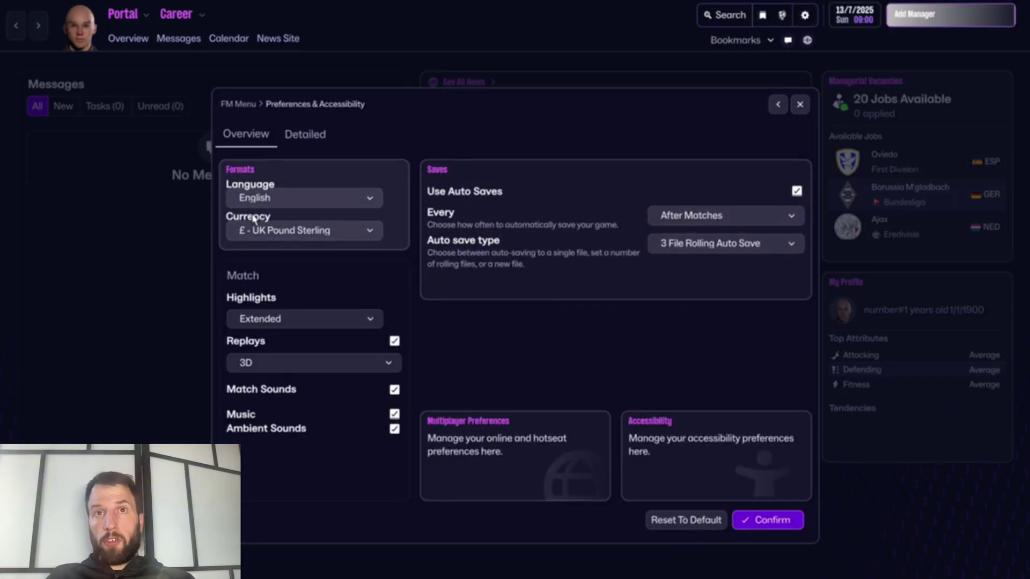
click(276, 231)
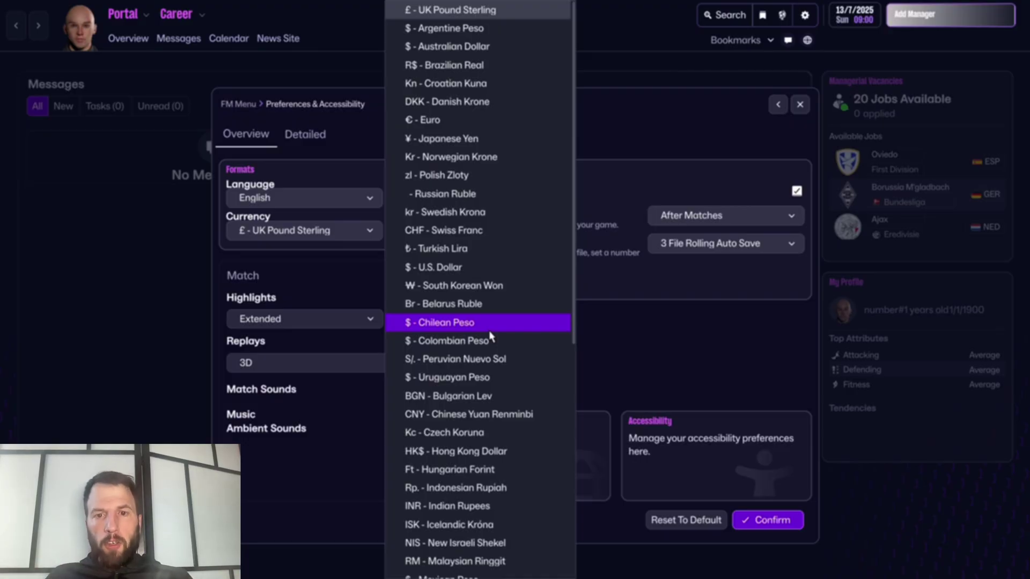
click(631, 286)
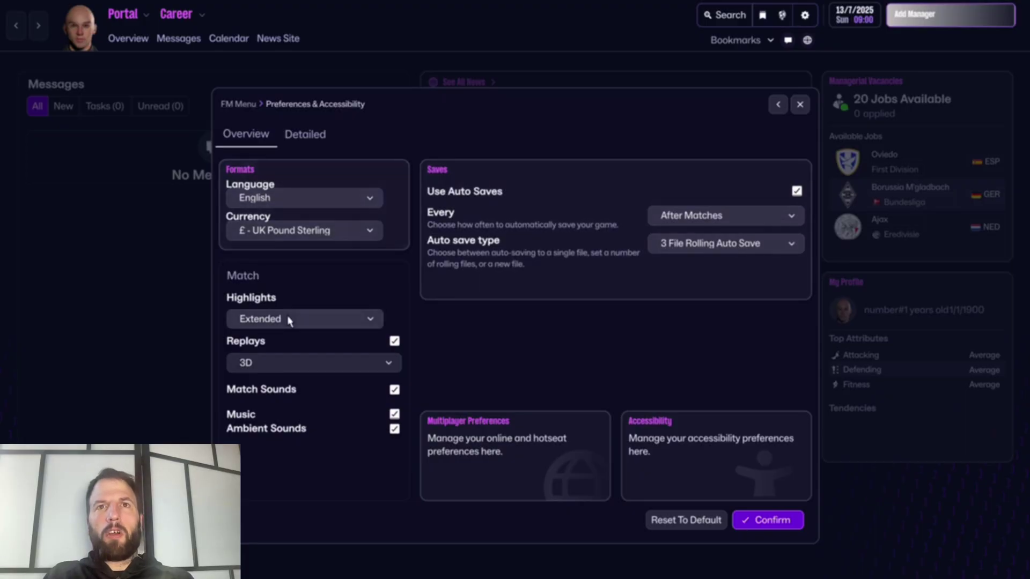
click(263, 318)
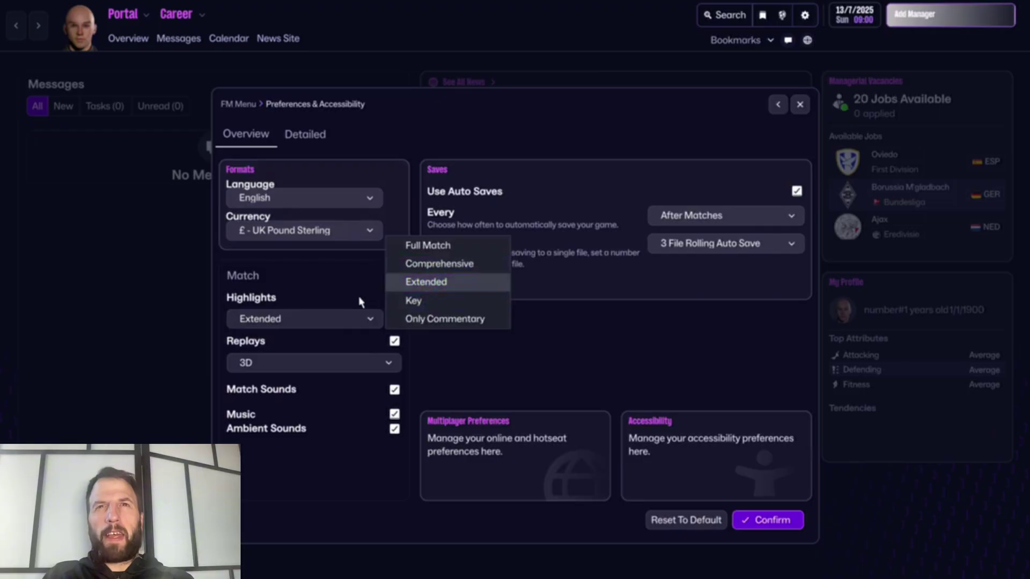
click(382, 316)
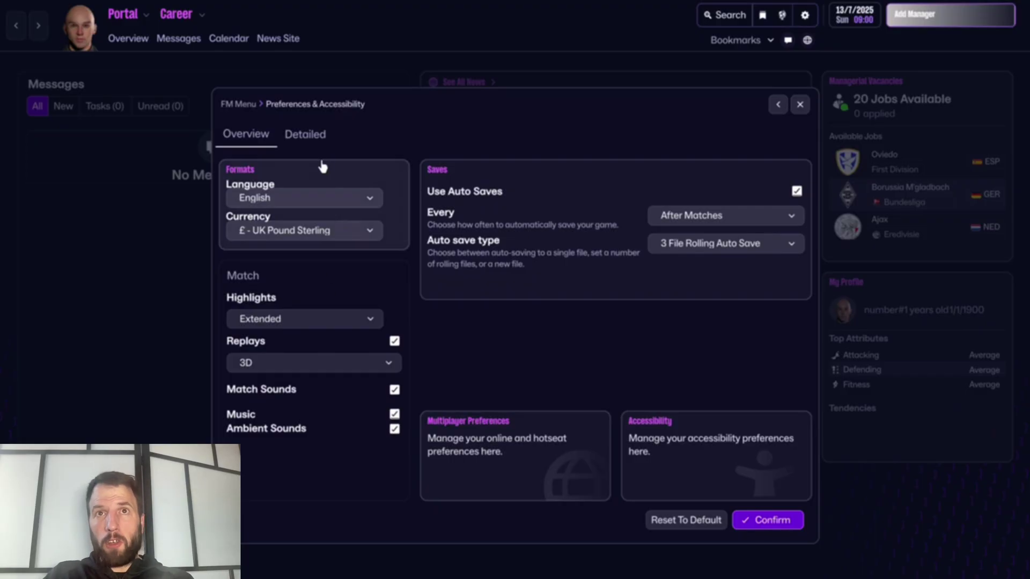
Confirm the Detailed preferences and bring up the Ajax central midfielder's report from the news headline.
click(317, 143)
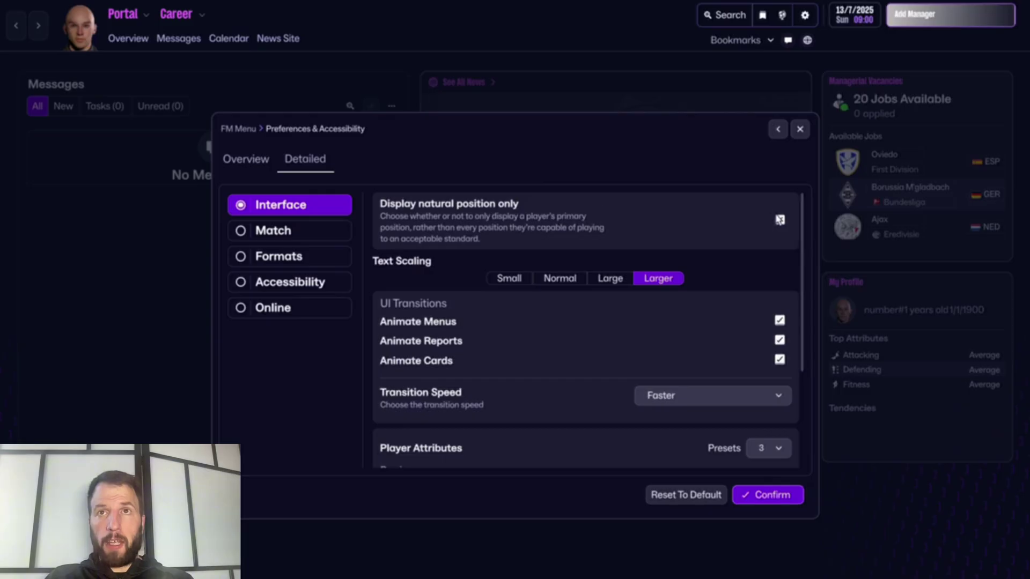
click(783, 494)
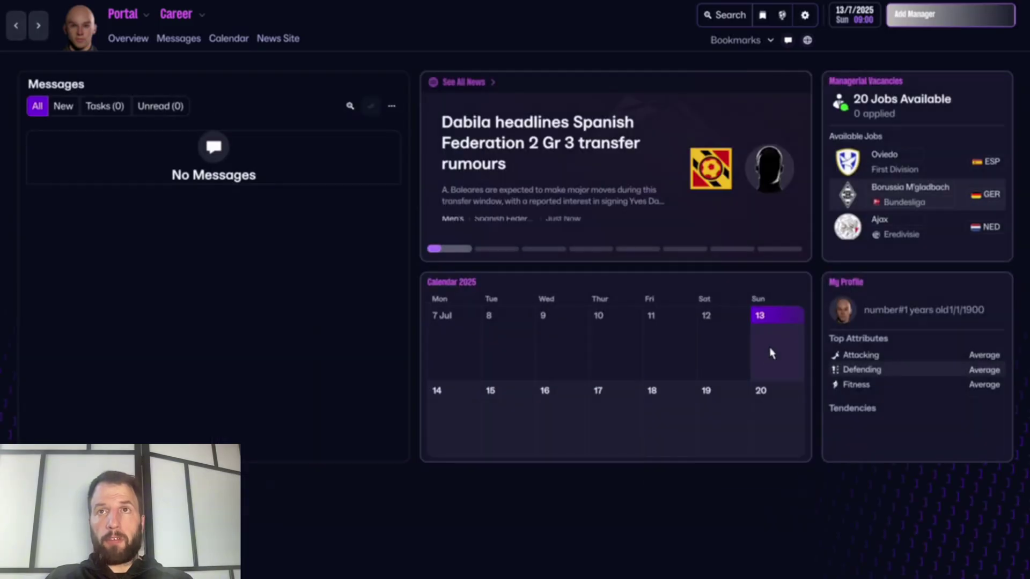
click(457, 129)
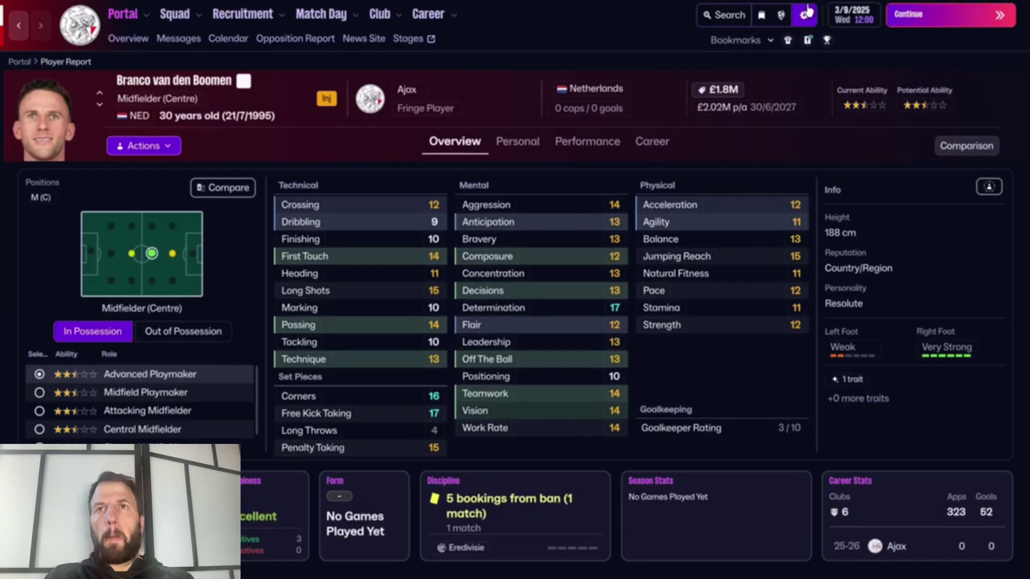
Untick 'Display natural position only' in the Detailed preferences and confirm.
click(806, 12)
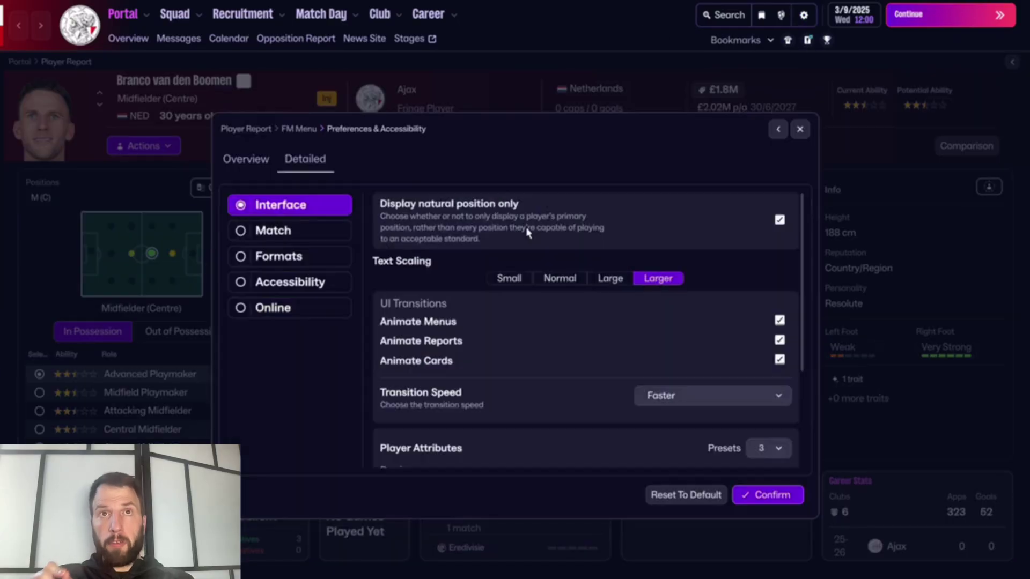
click(779, 222)
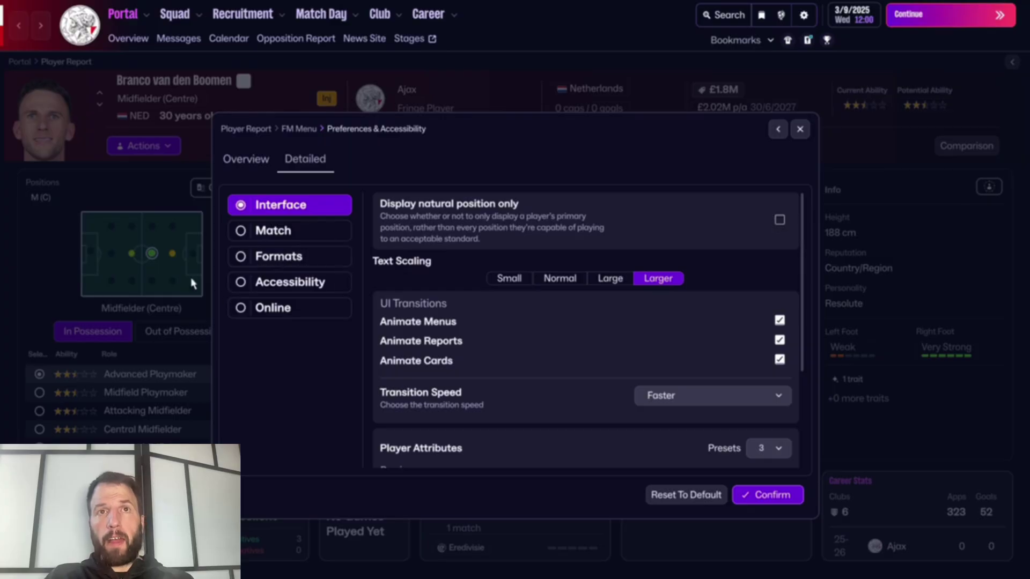
click(756, 489)
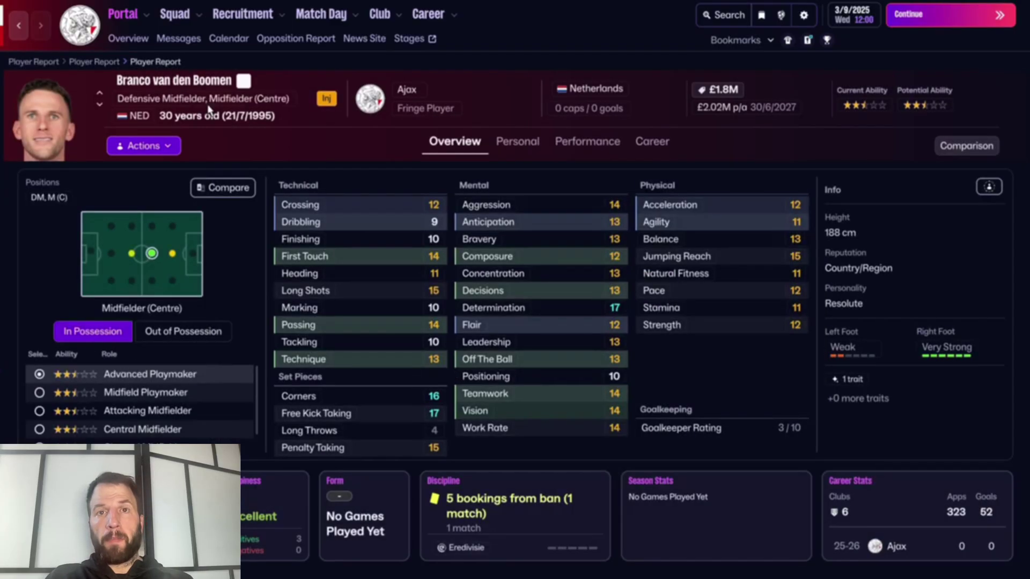
Reopen Preferences from the FM Menu.
mouse_move(209, 110)
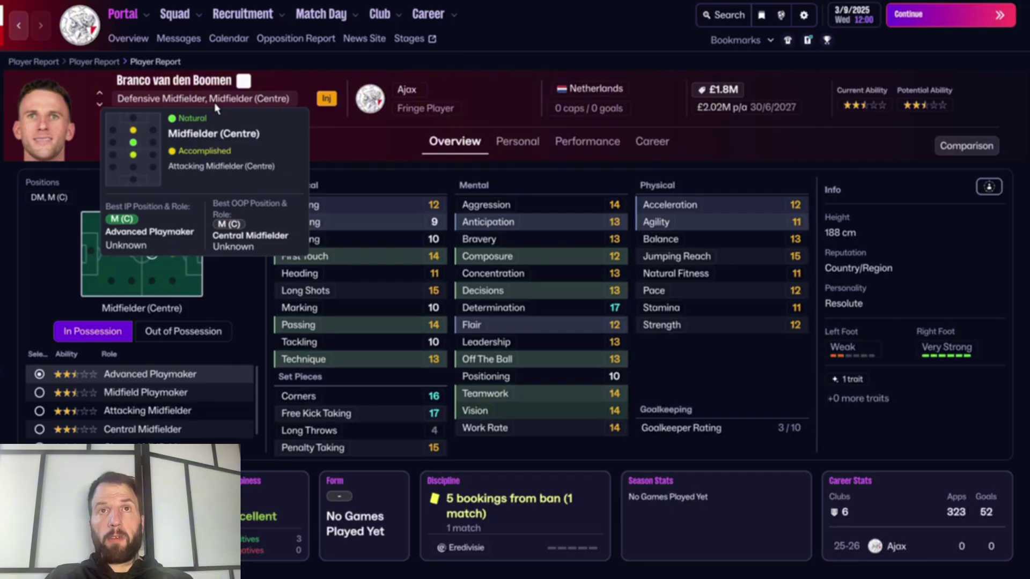
click(804, 15)
click(643, 338)
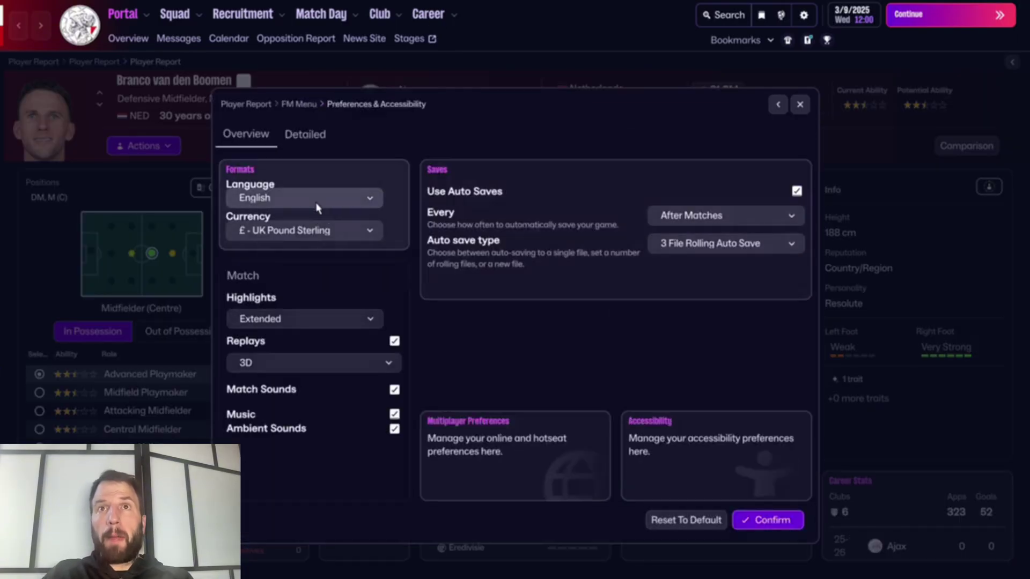
Tick 'Display natural position only' and untick Animate Menus, Reports and Cards.
click(318, 139)
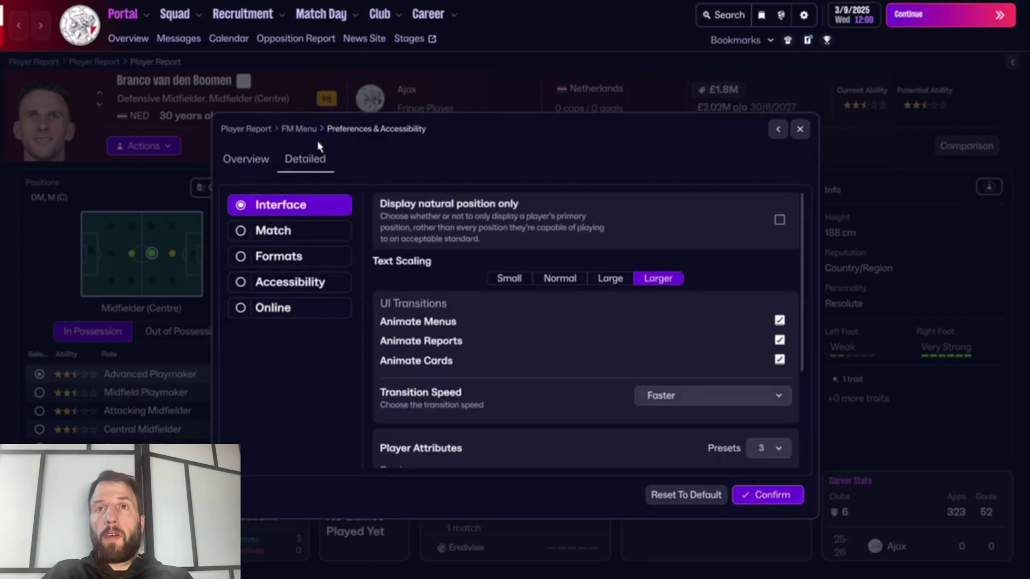
click(778, 221)
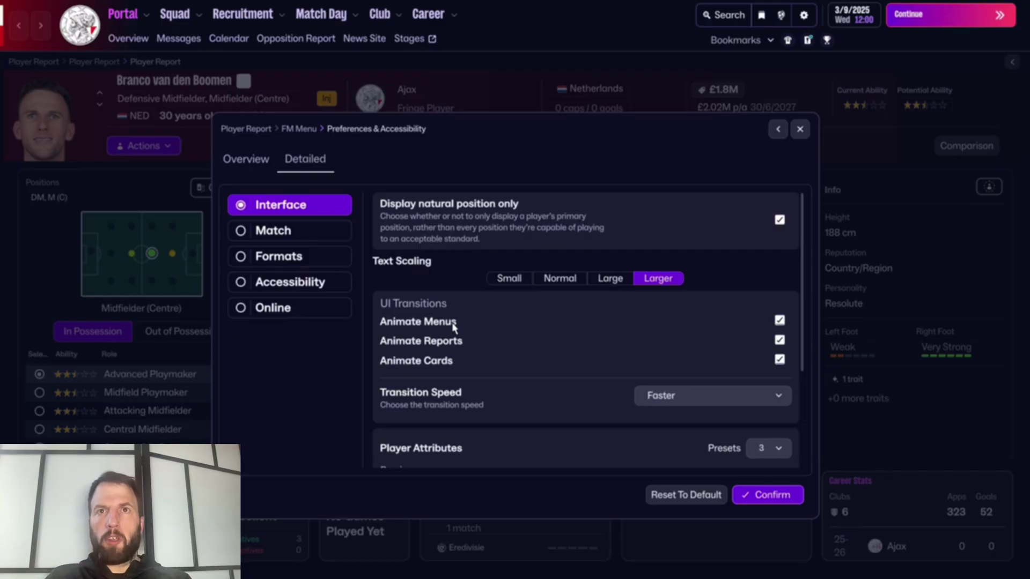
click(780, 320)
click(779, 341)
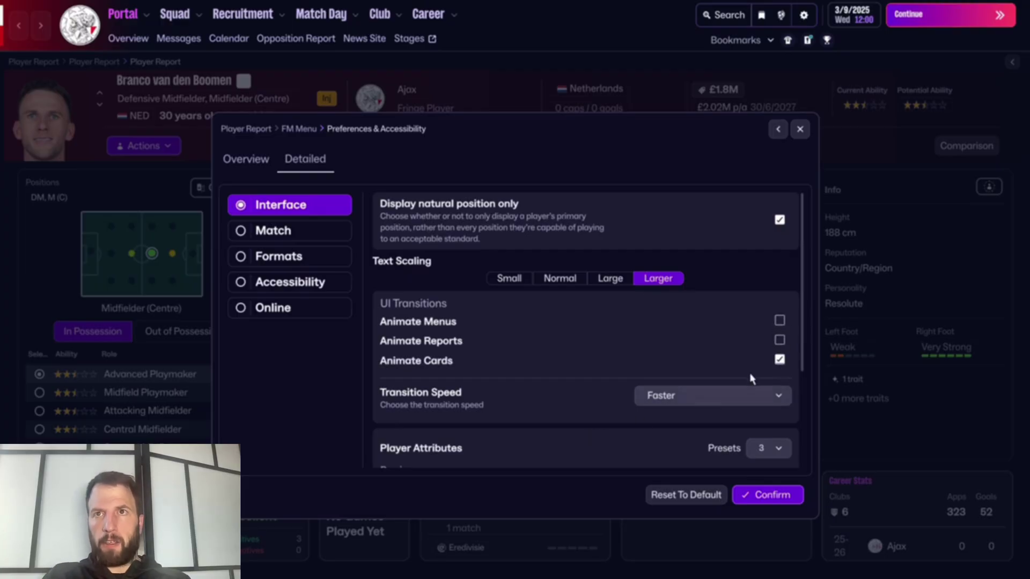
click(779, 360)
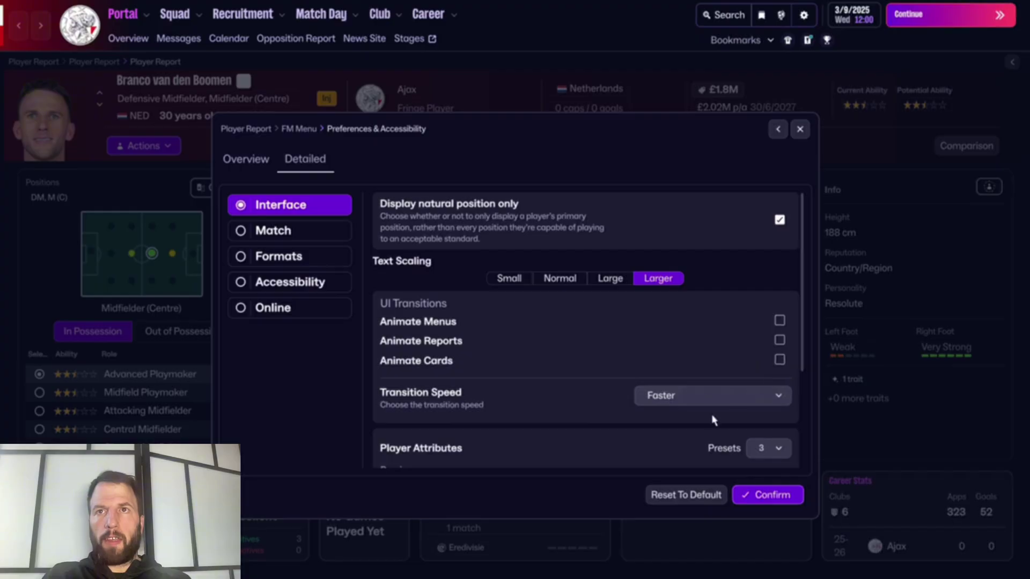
Keep transition speed on Faster and confirm the preferences.
click(701, 401)
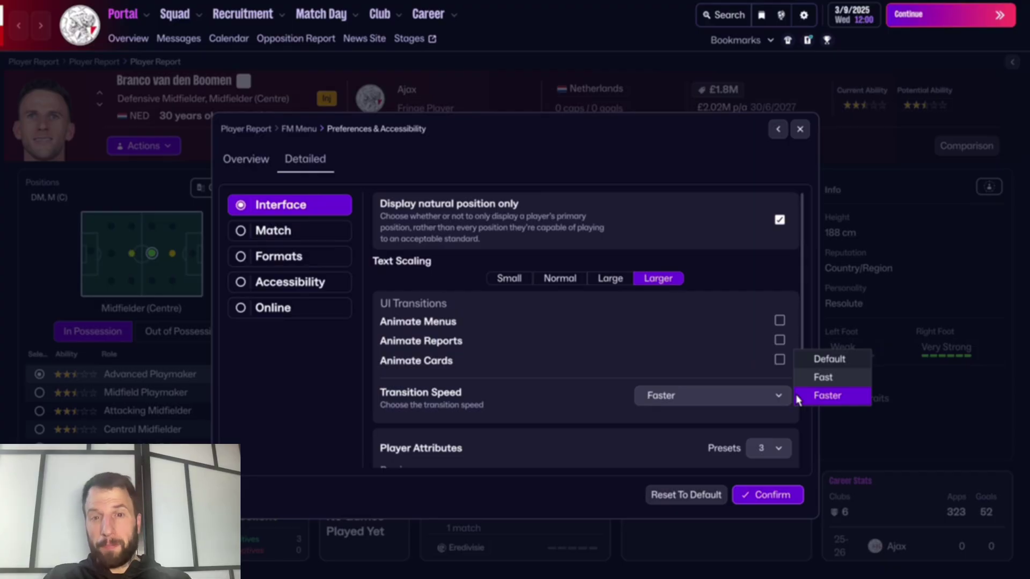
click(687, 364)
scroll(582, 444, down, 5)
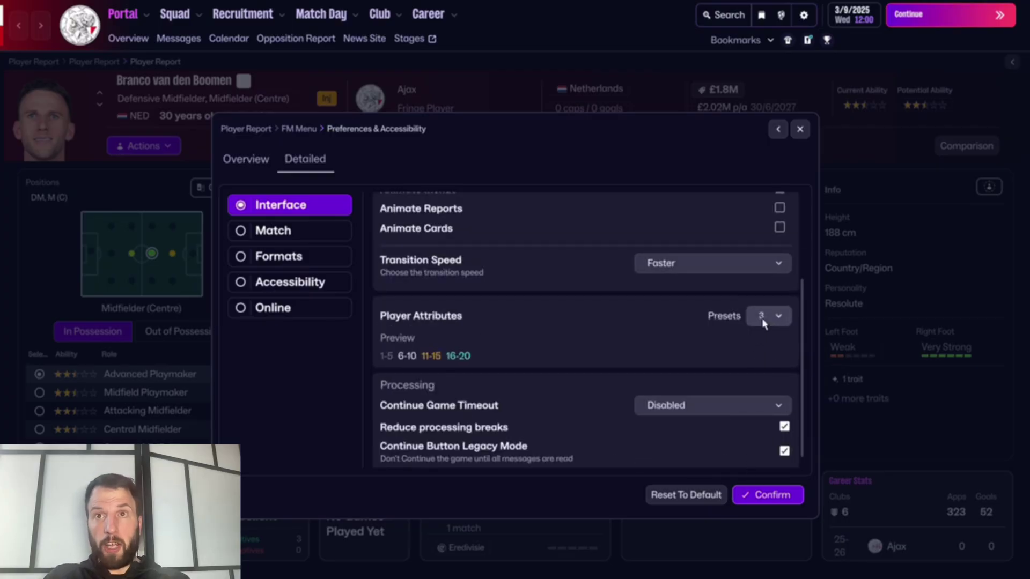
scroll(764, 319, up, 2)
click(765, 498)
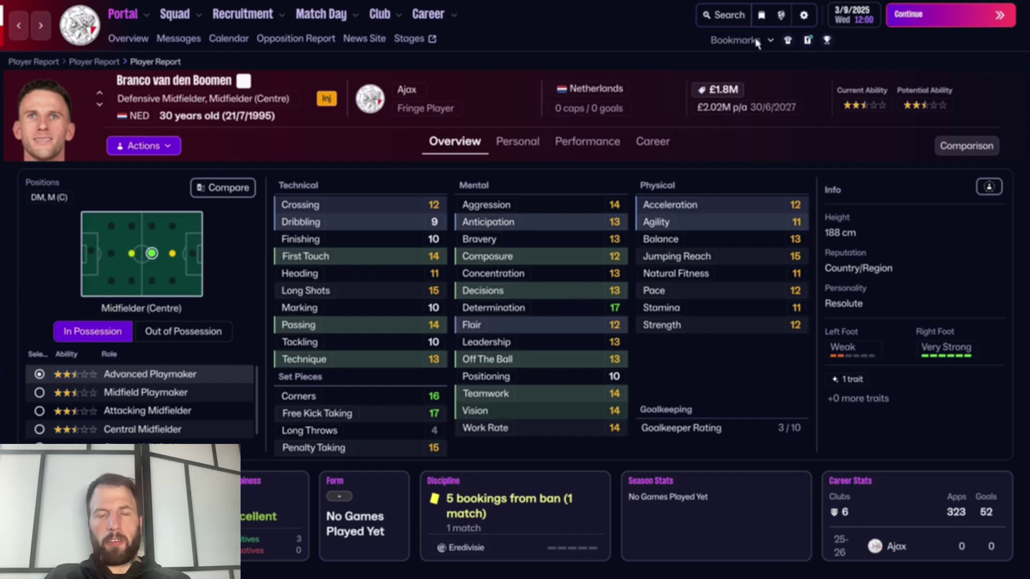
Set Player Attributes Presets to 2 in the Detailed preferences and confirm.
click(796, 22)
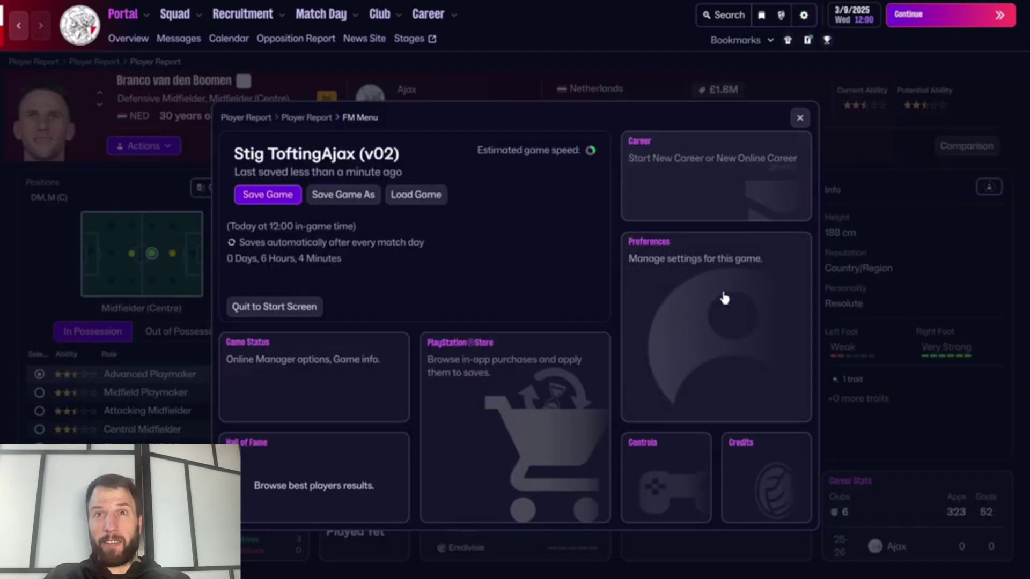
click(622, 356)
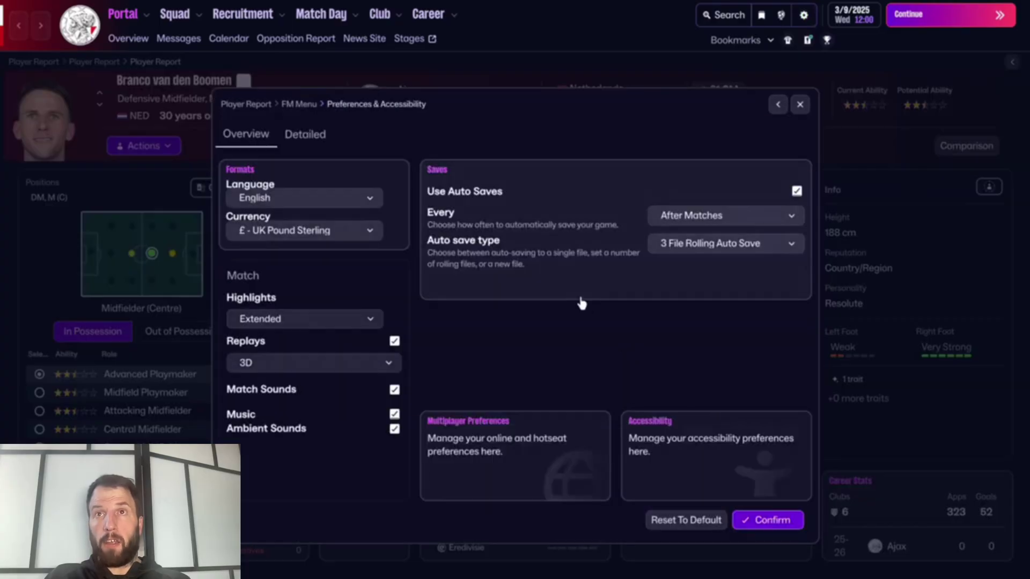
click(323, 136)
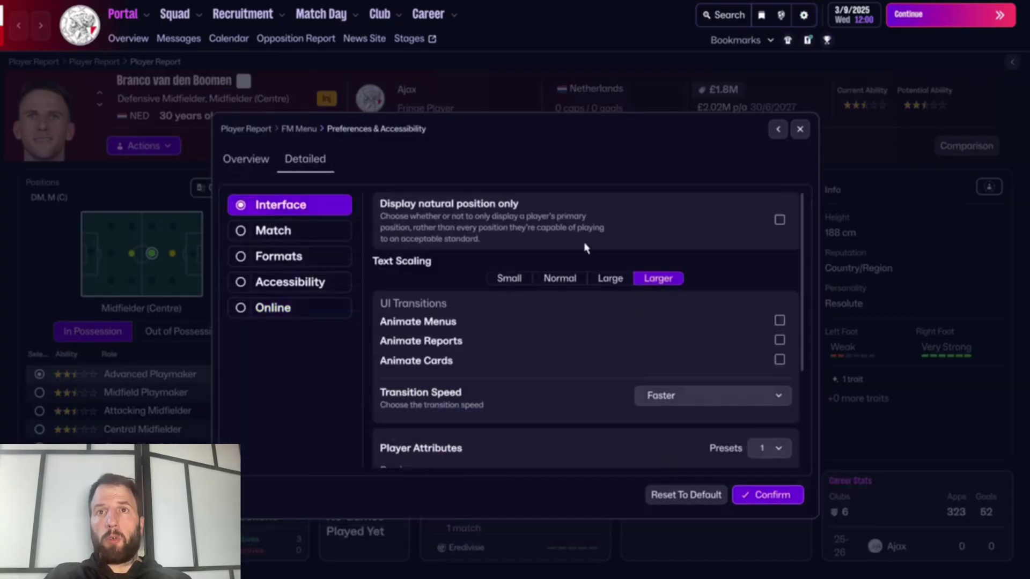
click(769, 447)
click(816, 413)
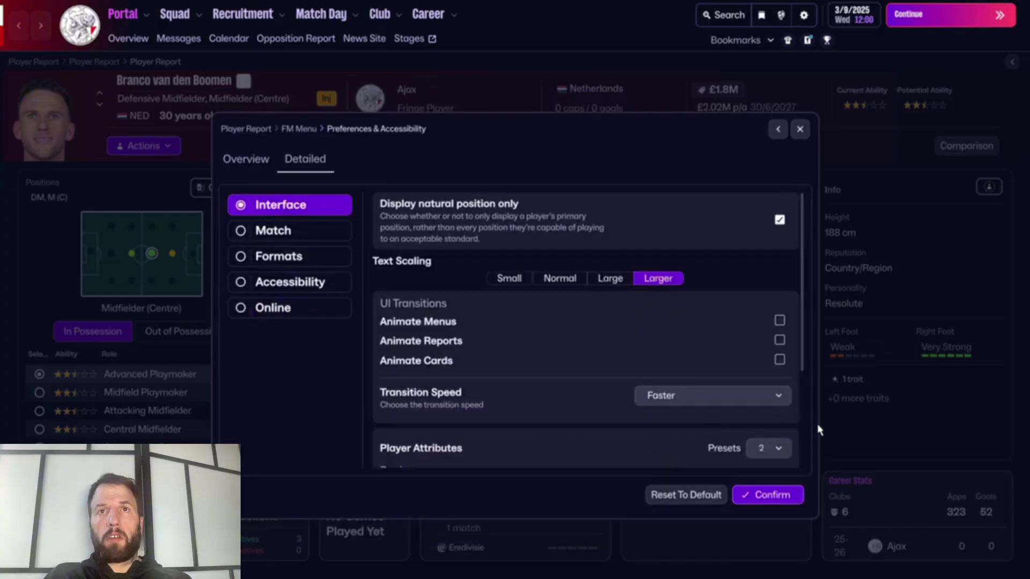
click(787, 500)
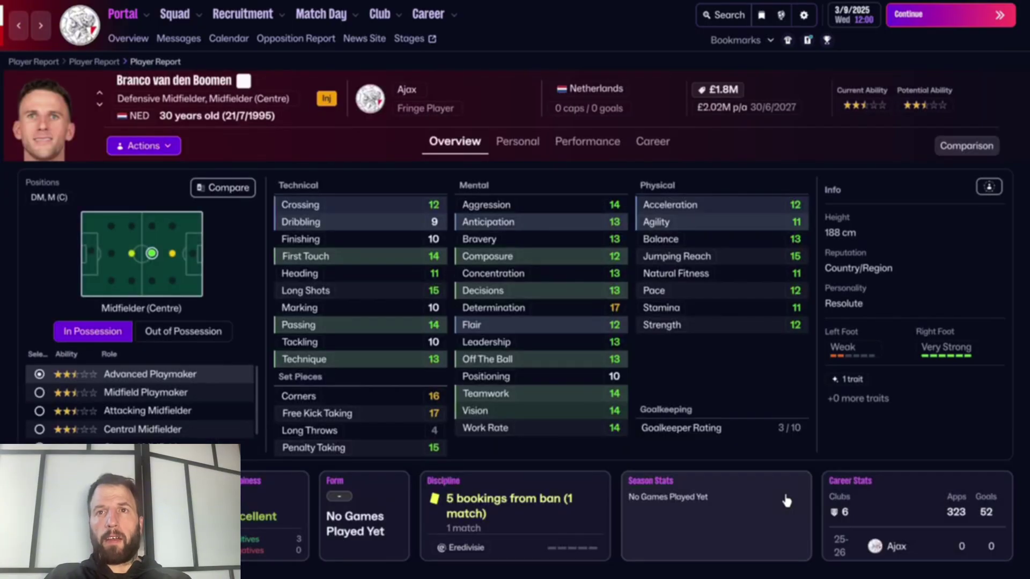
Reopen the Preferences & Accessibility overview.
click(100, 93)
key(Escape)
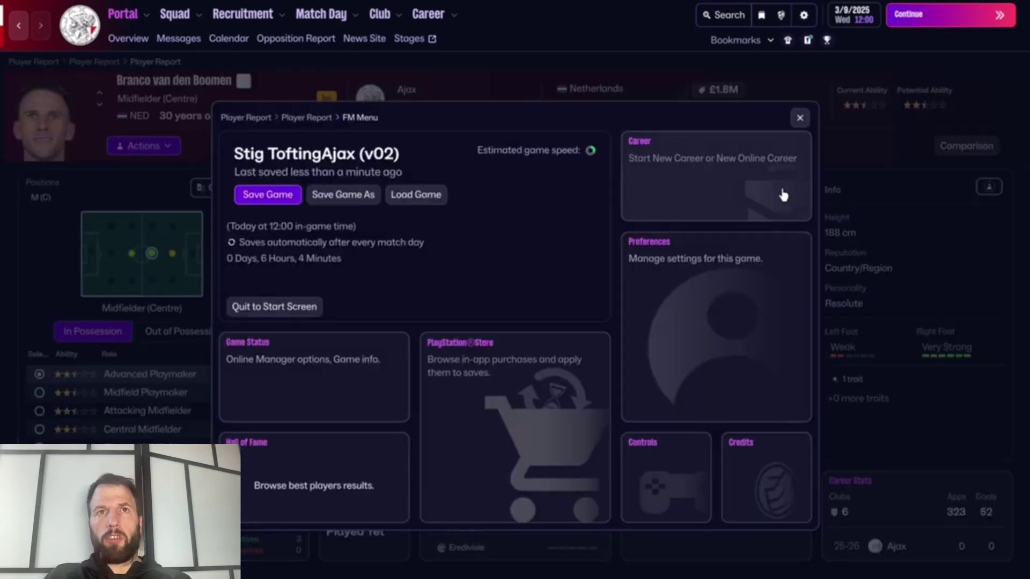
click(698, 324)
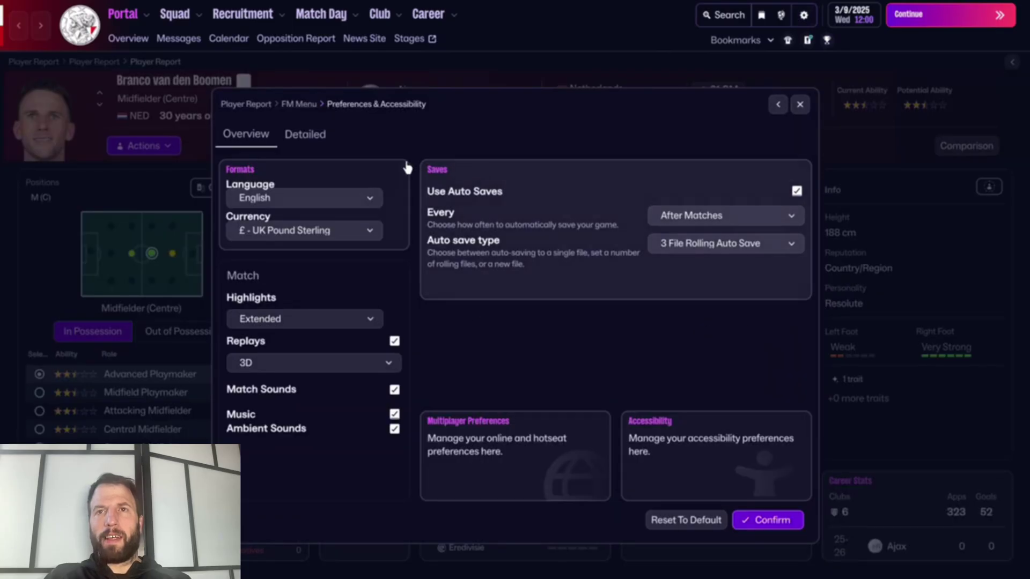
Change Player Attributes Presets from 2 to 3 on the Detailed tab and confirm.
click(328, 136)
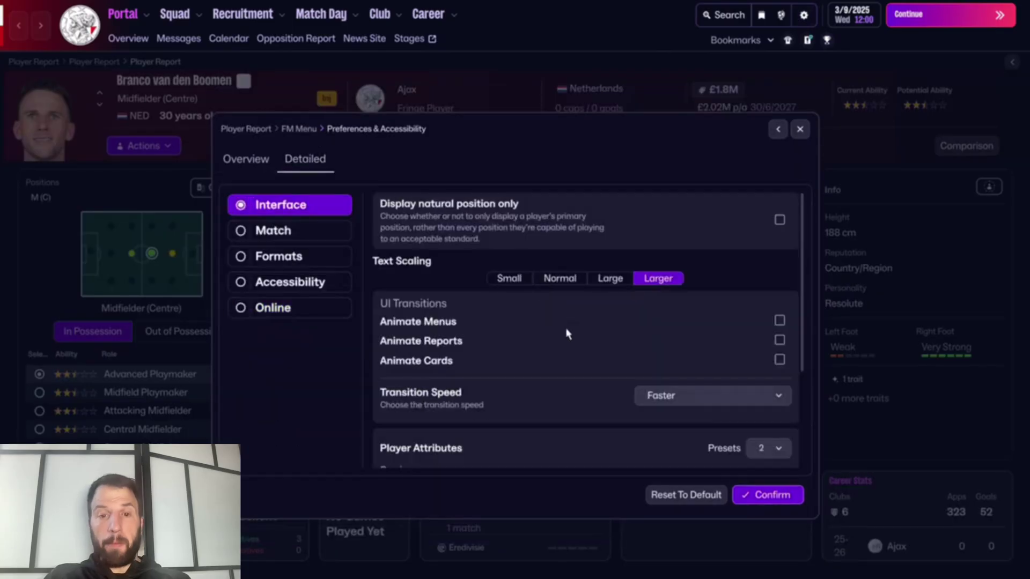
scroll(563, 336, down, 3)
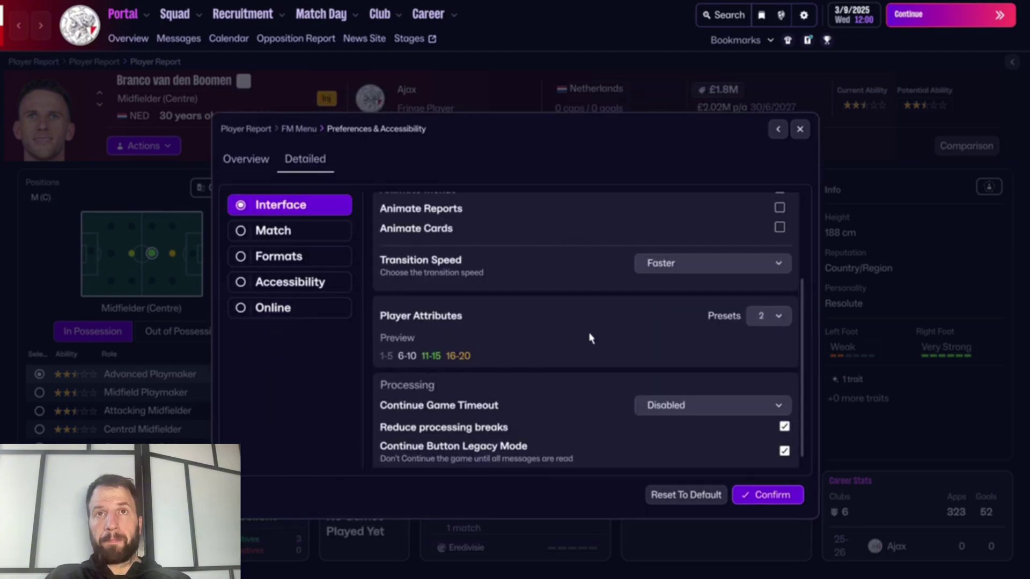
click(778, 317)
click(806, 301)
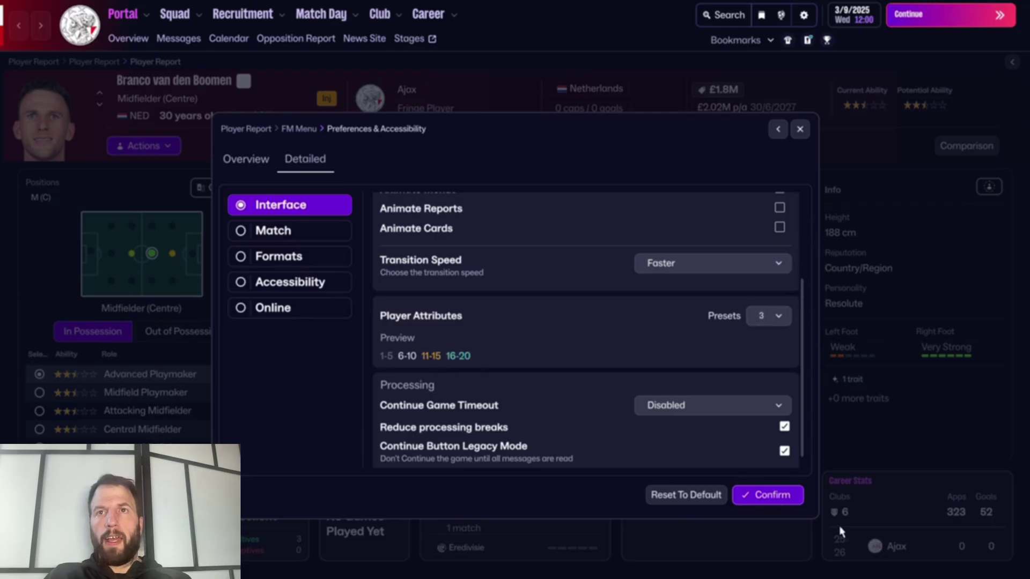
click(799, 501)
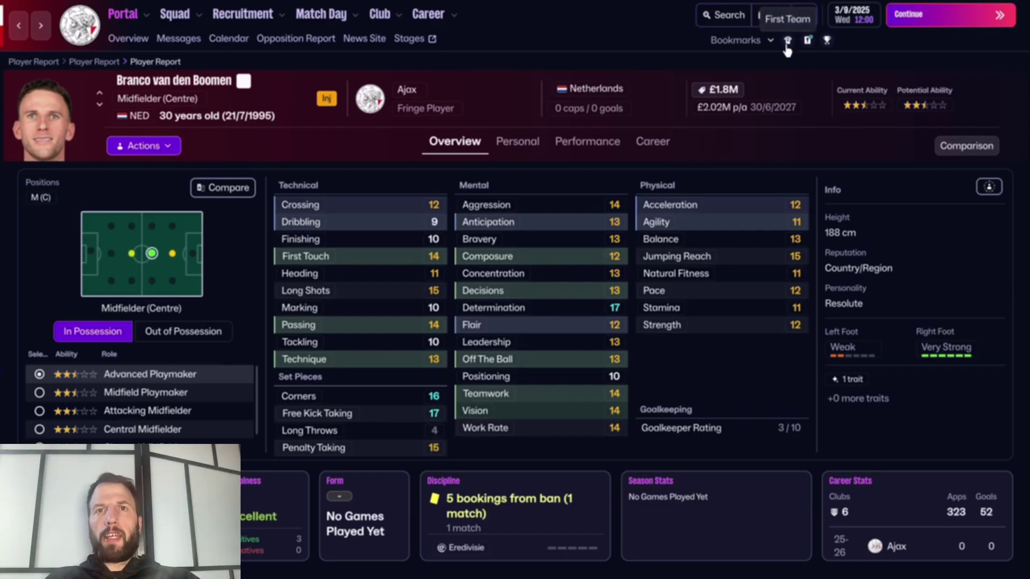
Set Player Attributes Presets to 4 in the Detailed preferences and confirm.
click(804, 15)
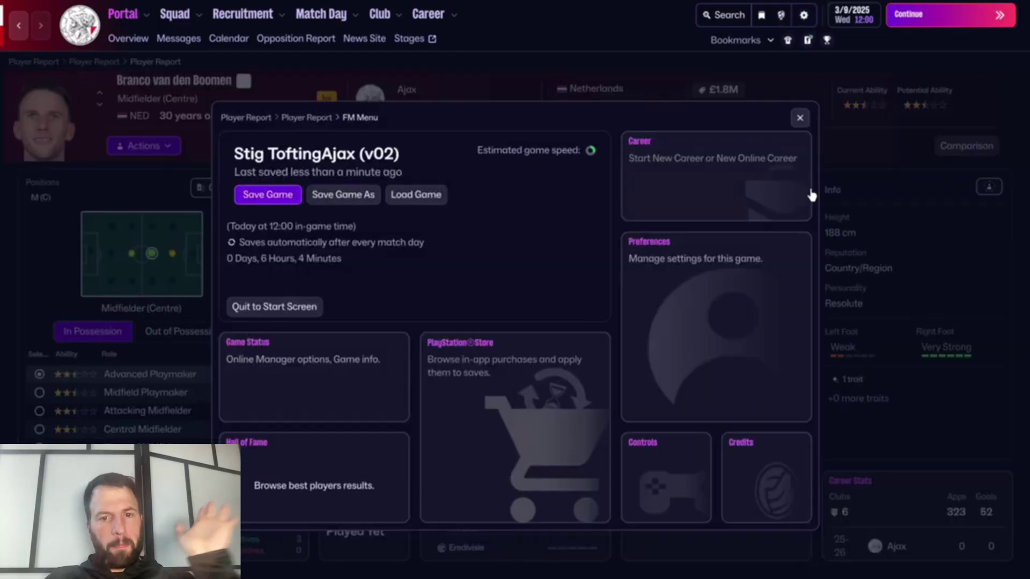
click(650, 338)
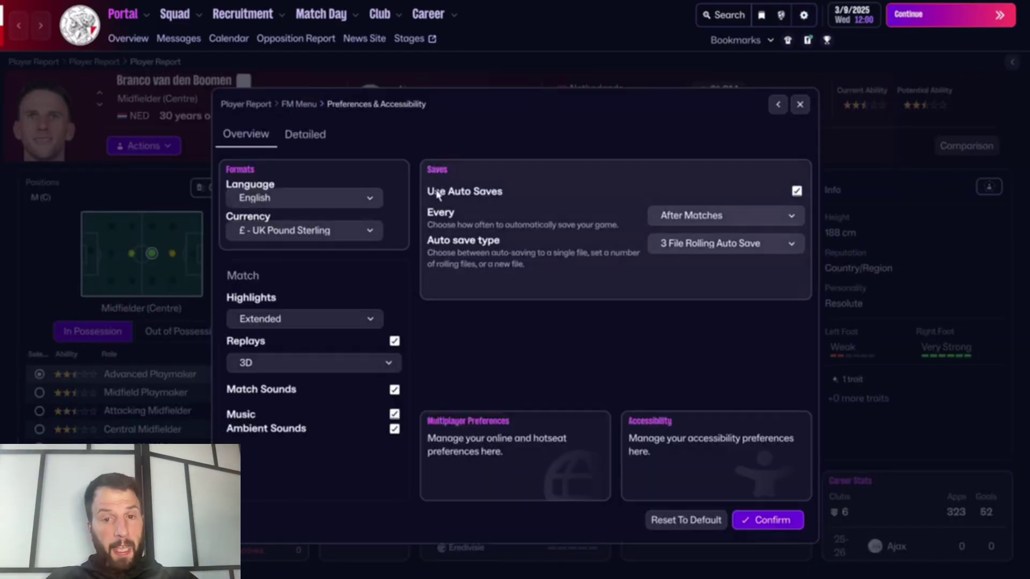
click(292, 140)
click(805, 450)
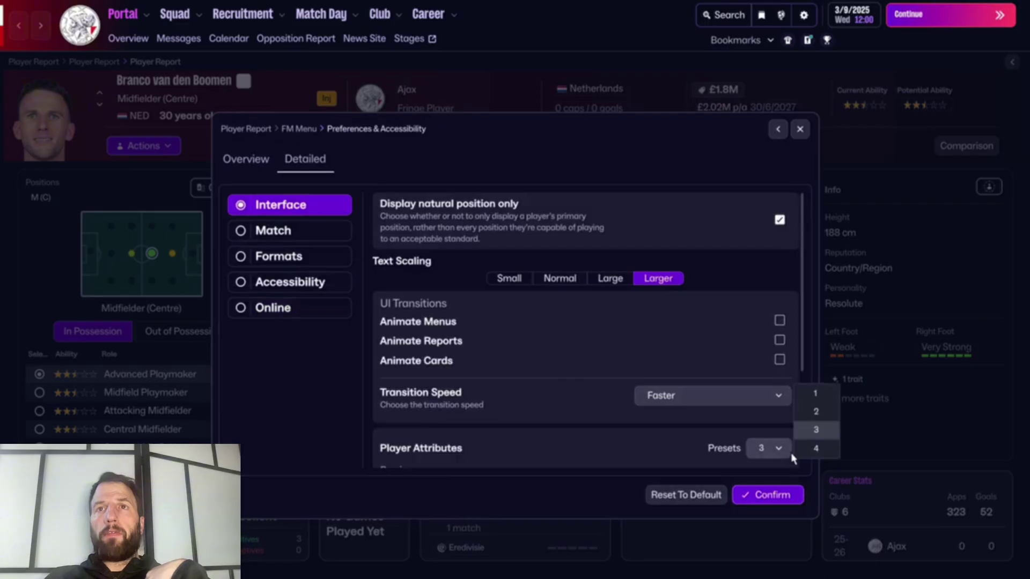
click(815, 448)
click(770, 491)
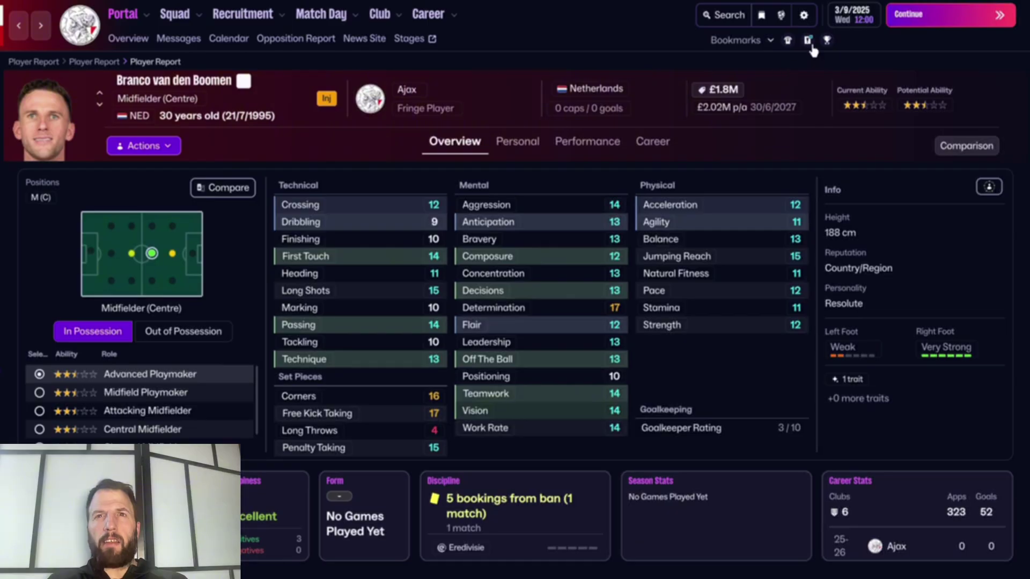
Set Player Attributes Presets back to 3 and bring up the Continue Game Timeout choices.
click(803, 16)
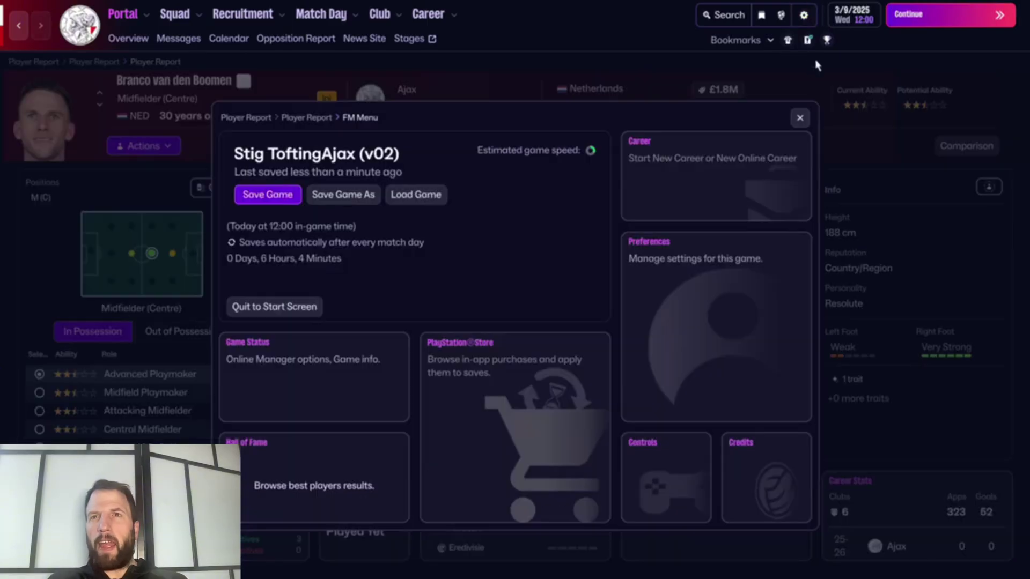
click(658, 234)
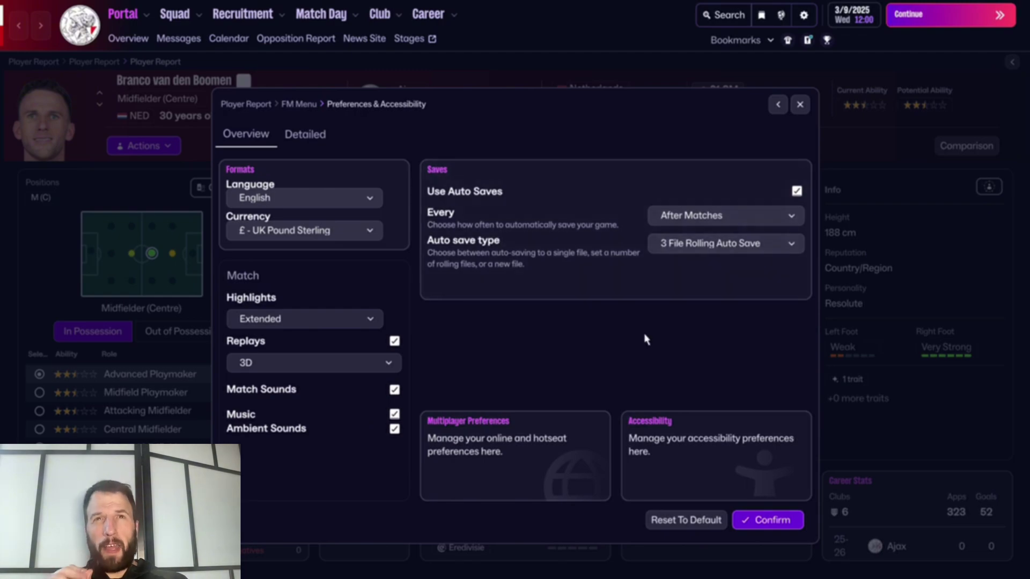
click(305, 134)
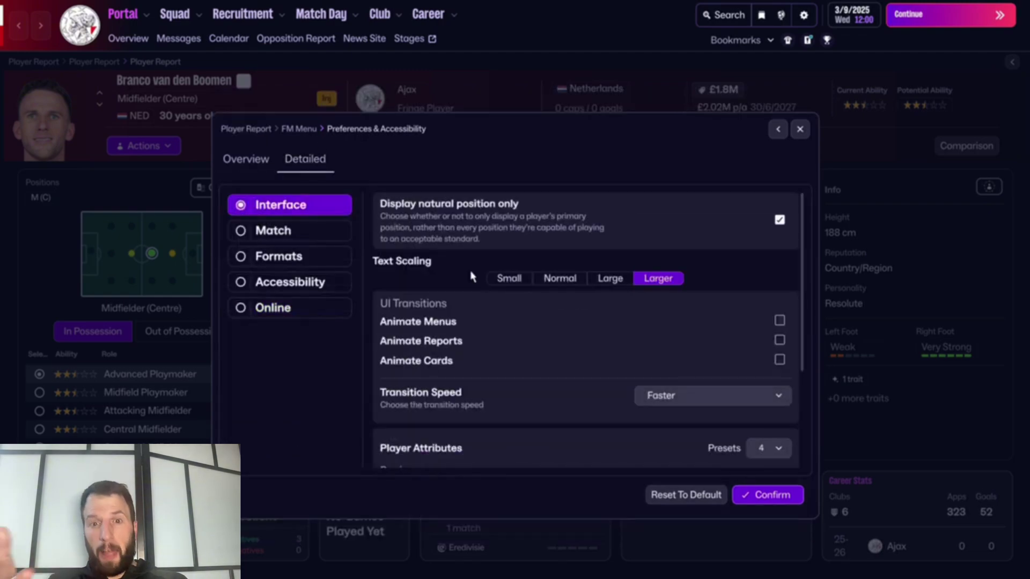
scroll(488, 320, down, 2)
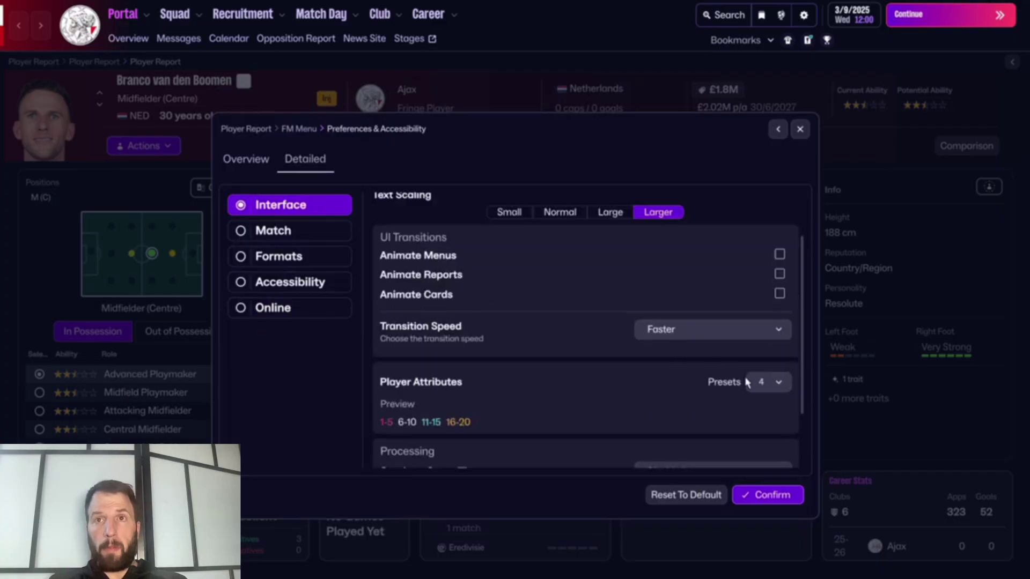
click(761, 383)
click(804, 365)
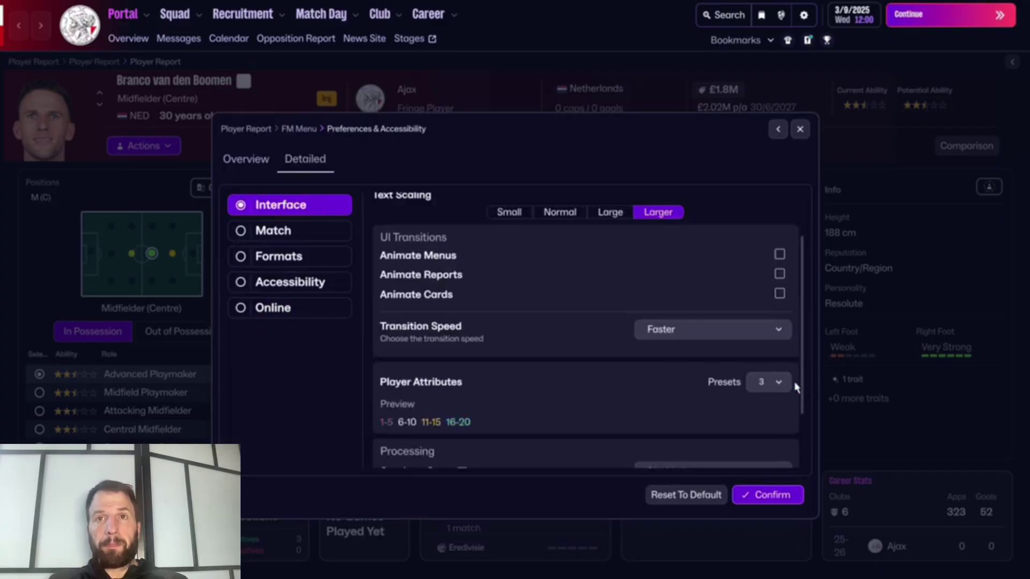
click(729, 470)
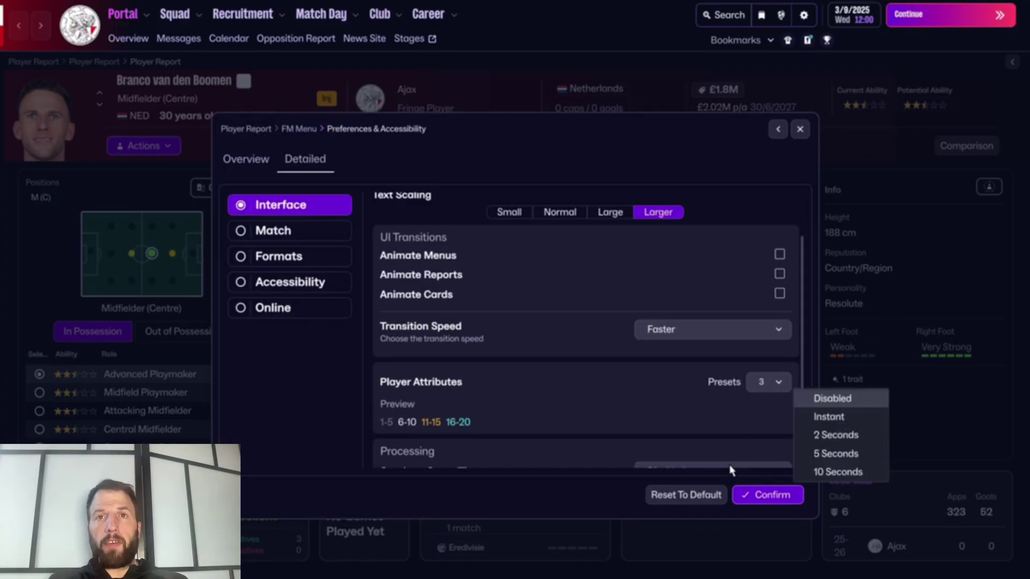
Leave Continue Game Timeout on Disabled and untick Continue Button Legacy Mode.
click(735, 448)
scroll(737, 442, down, 1)
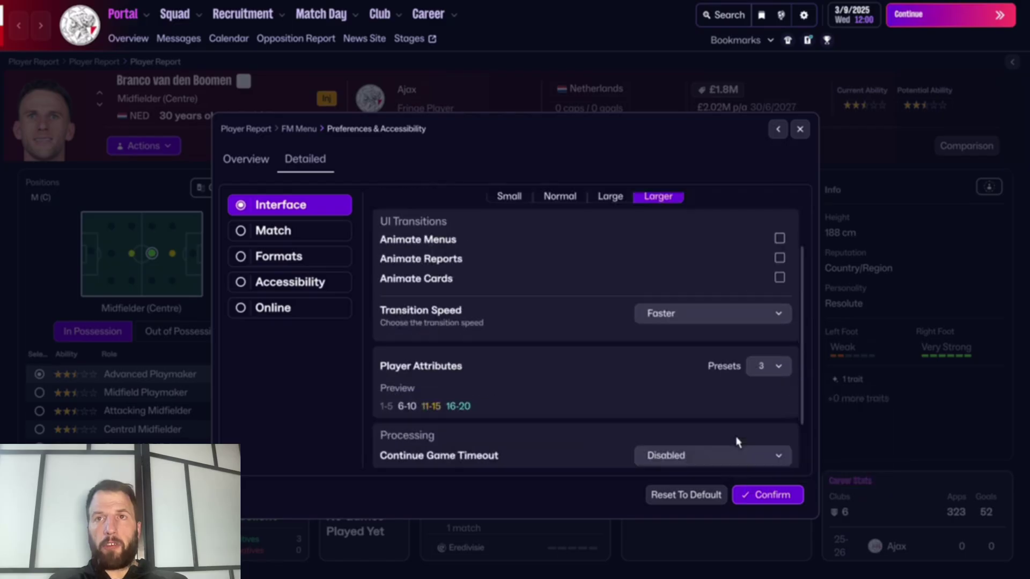
scroll(737, 443, down, 3)
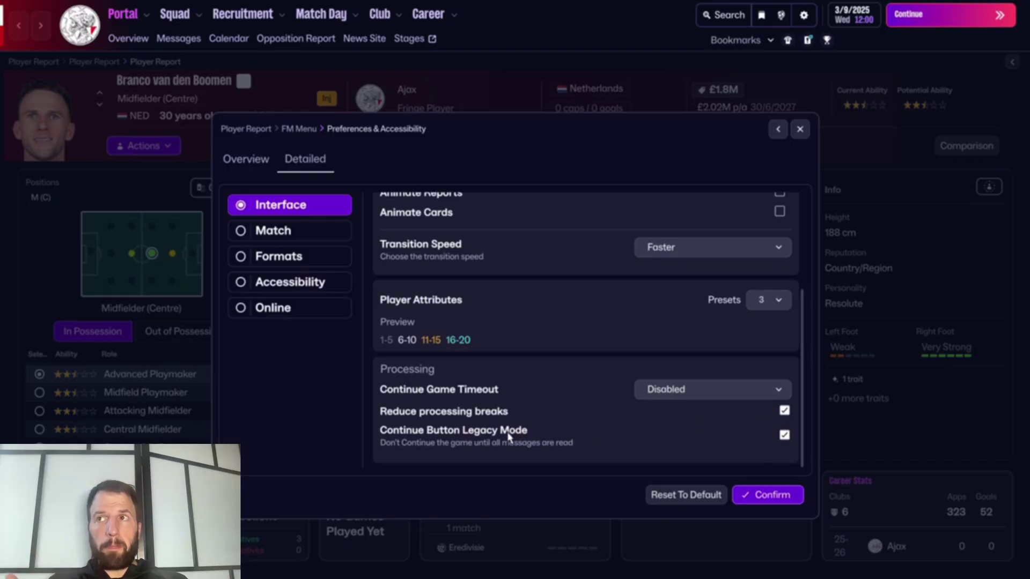
click(784, 435)
Save the preferences, advance the game with Continue, and dismiss the Processing summary.
click(772, 496)
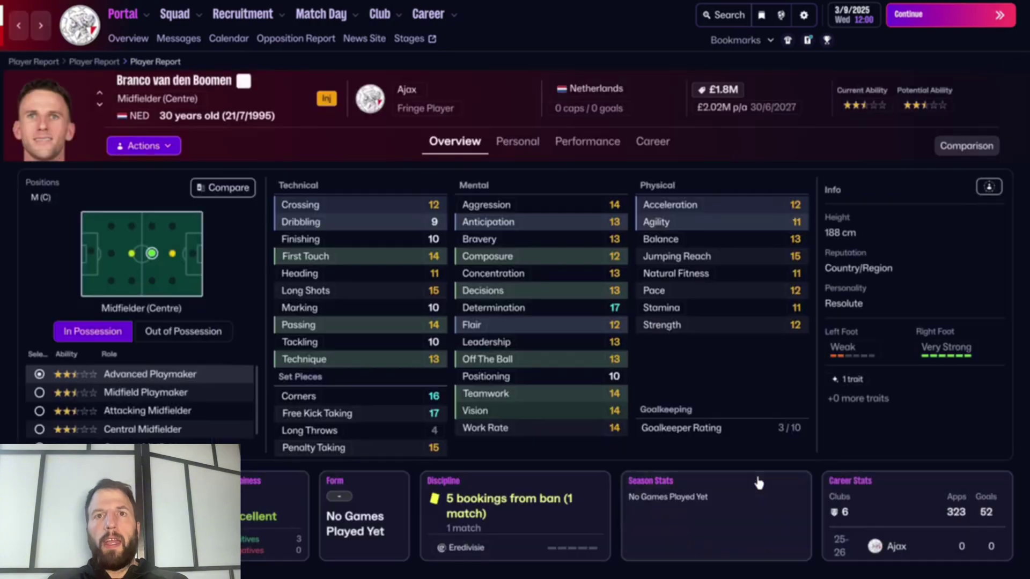
click(968, 20)
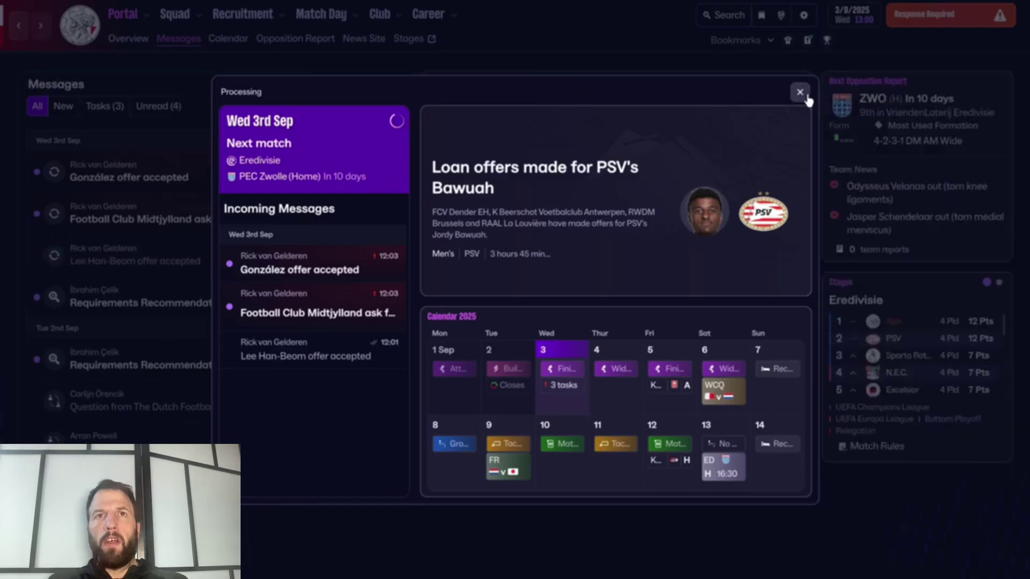
click(800, 92)
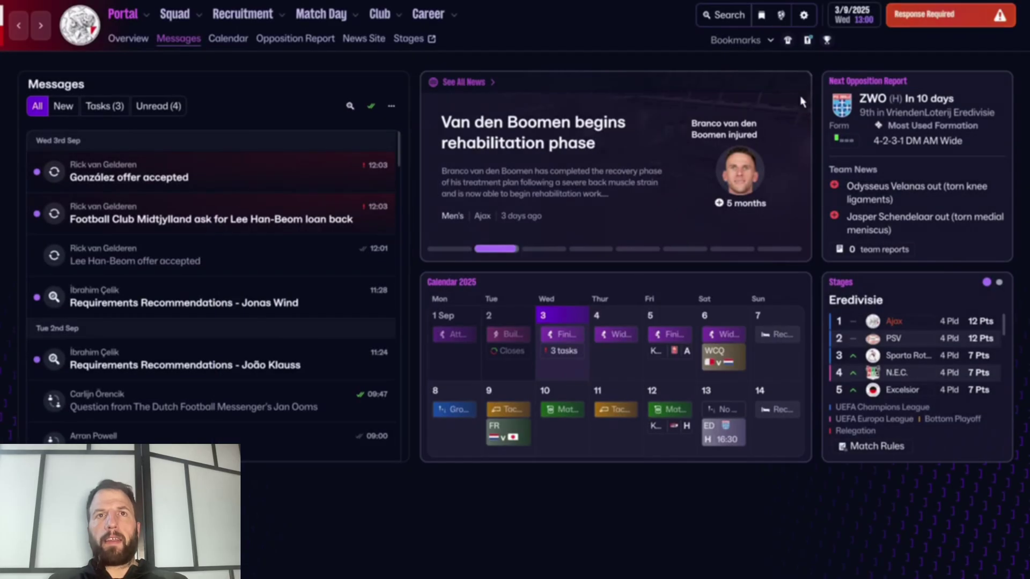
Tick Continue Button Legacy Mode in the Detailed preferences and confirm.
click(803, 15)
click(677, 266)
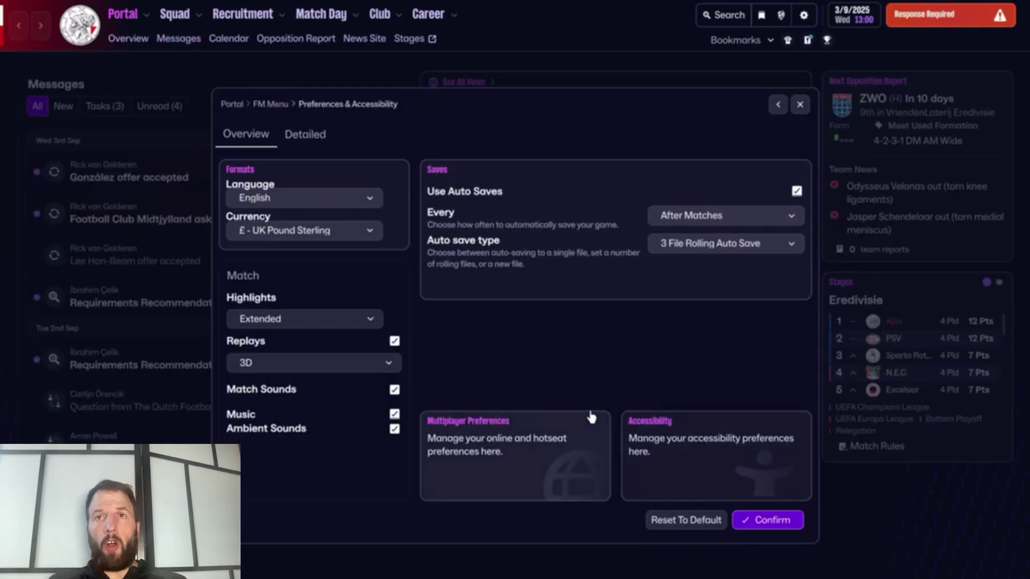
click(320, 141)
scroll(545, 294, down, 5)
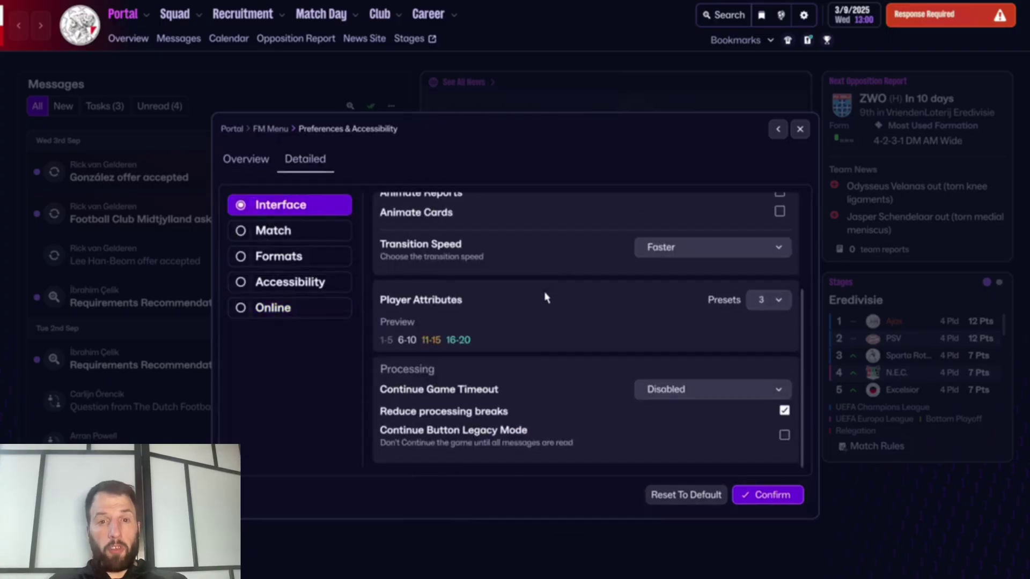
click(784, 436)
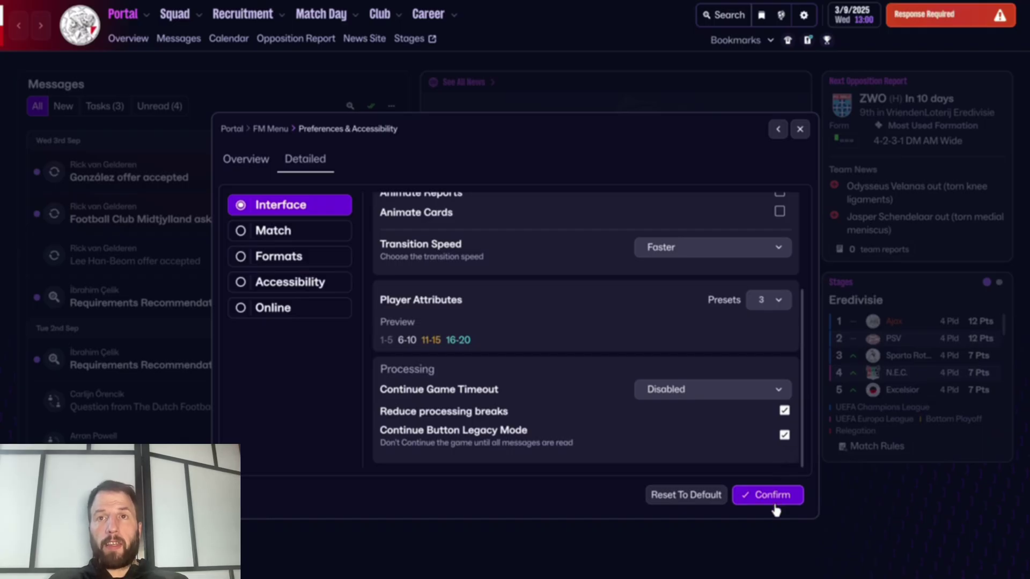
click(775, 507)
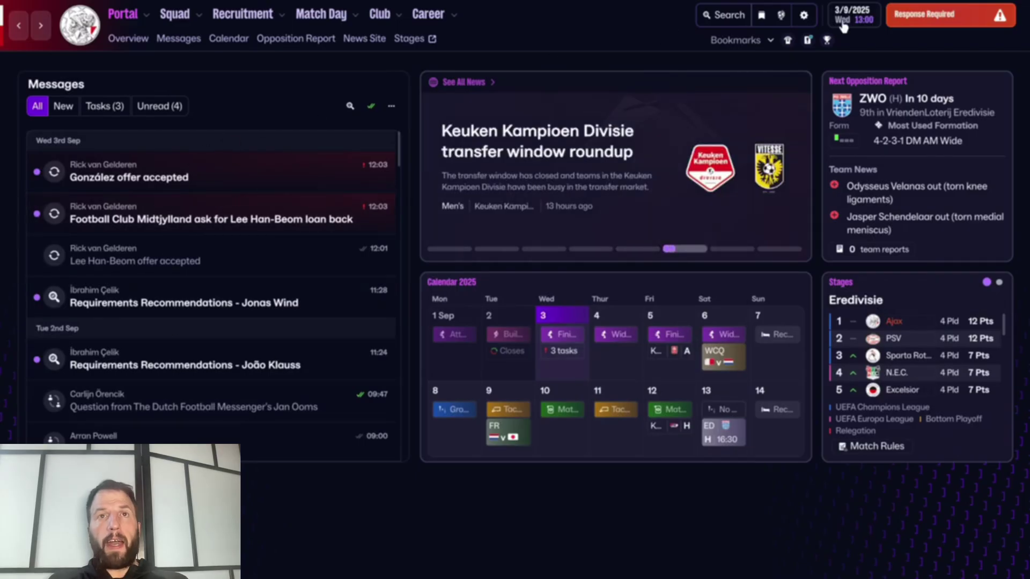
Read the messages awaiting a response, including the accepted transfer offers.
click(999, 16)
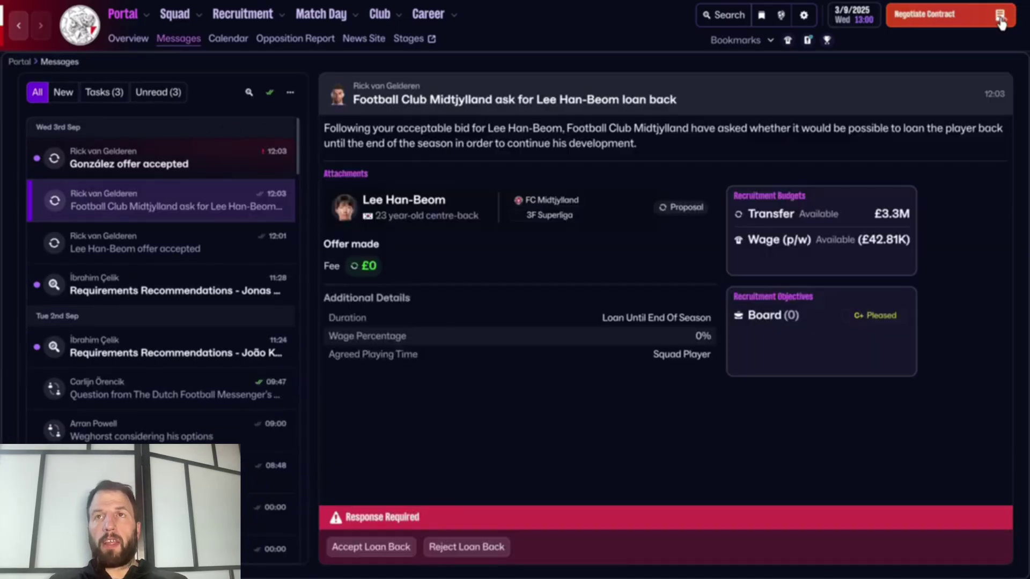
click(1000, 16)
click(1000, 16)
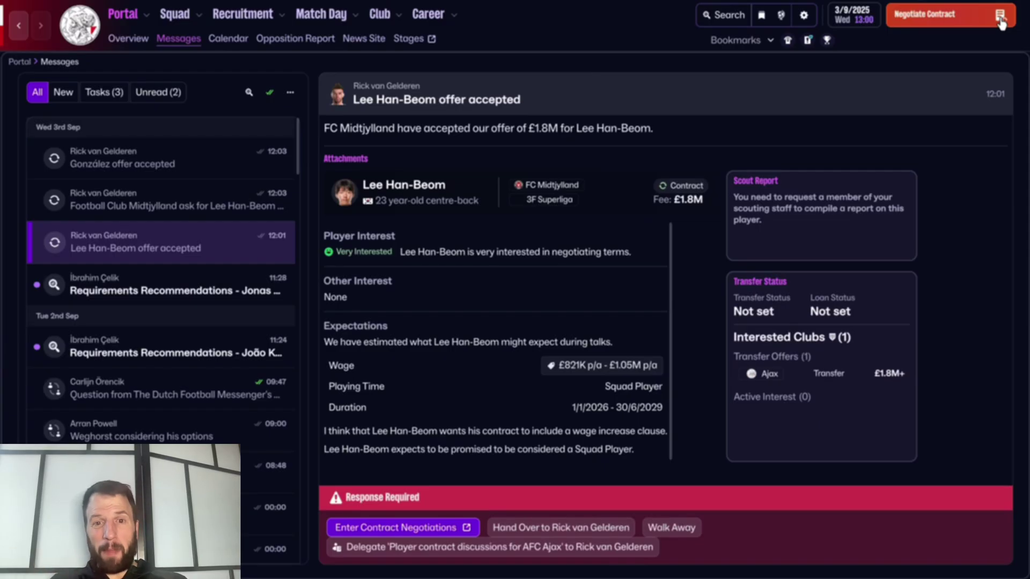
Filter the inbox to Tasks, then to Unread messages only, and bring up the game menu.
click(104, 92)
click(159, 95)
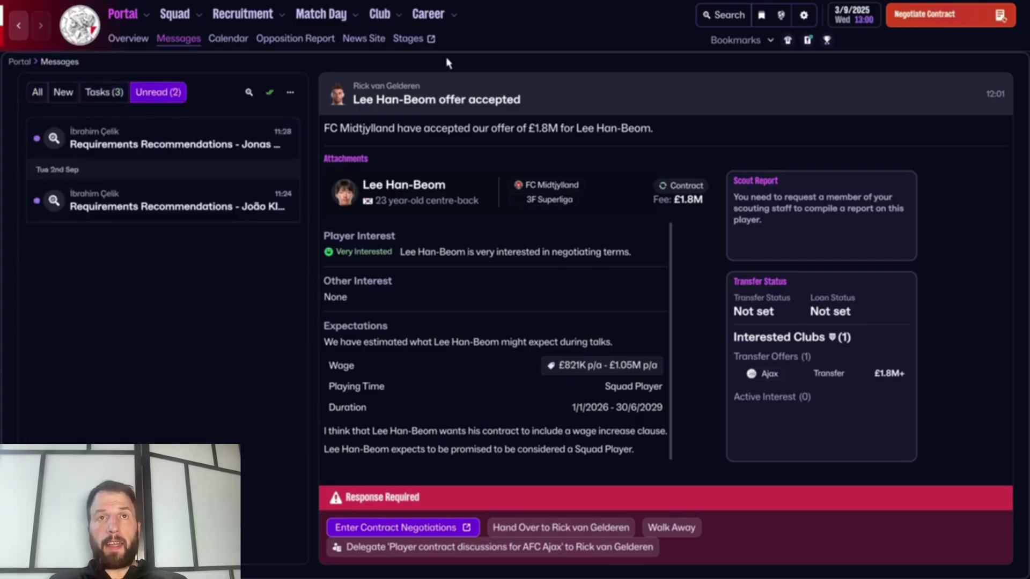
click(803, 17)
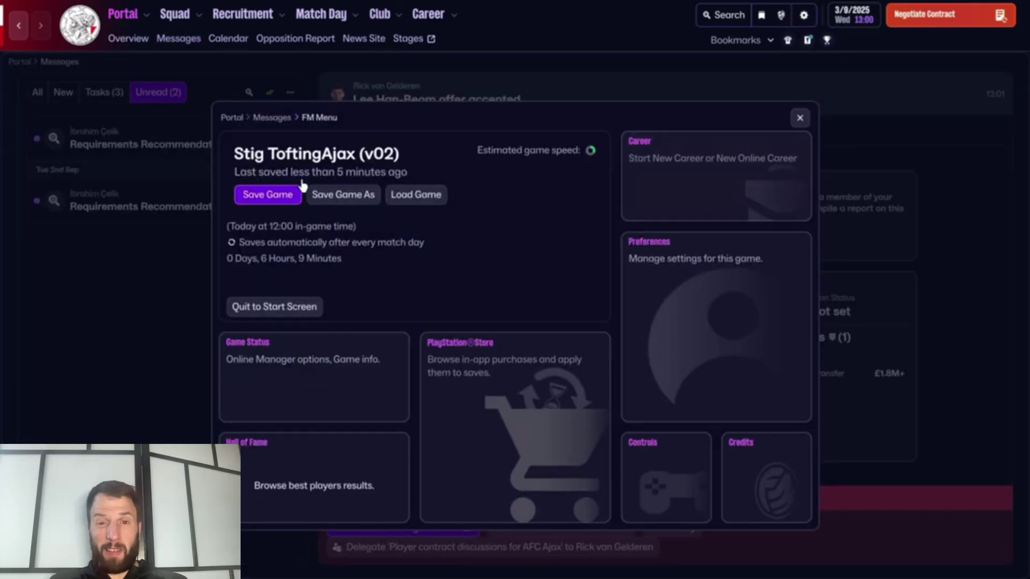
In Detailed Match preferences, lower Match Speed During Highlights from 10x to 1.5x.
click(633, 284)
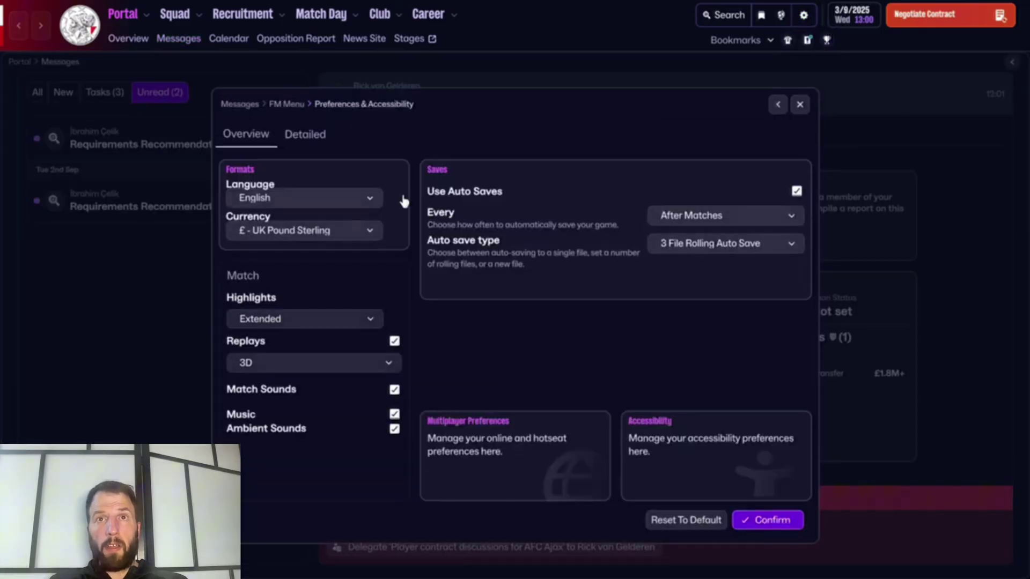
click(316, 135)
scroll(478, 260, down, 3)
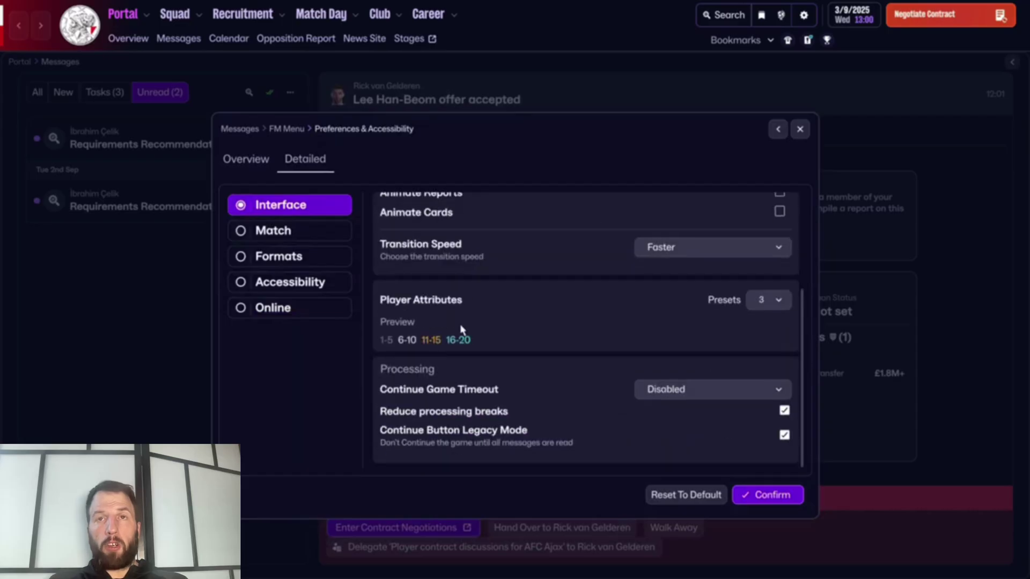
click(292, 236)
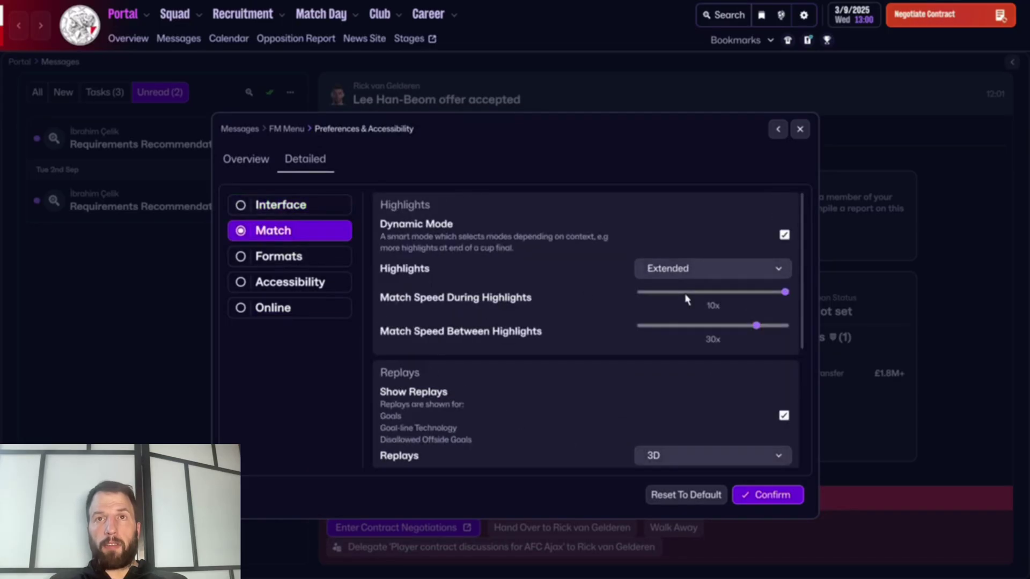
drag(718, 295, 684, 311)
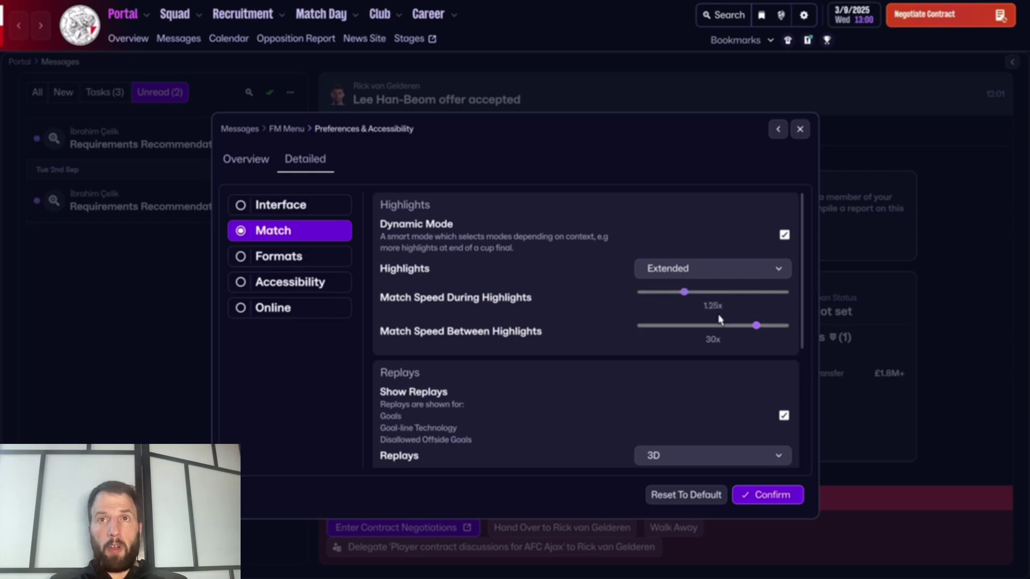
click(714, 293)
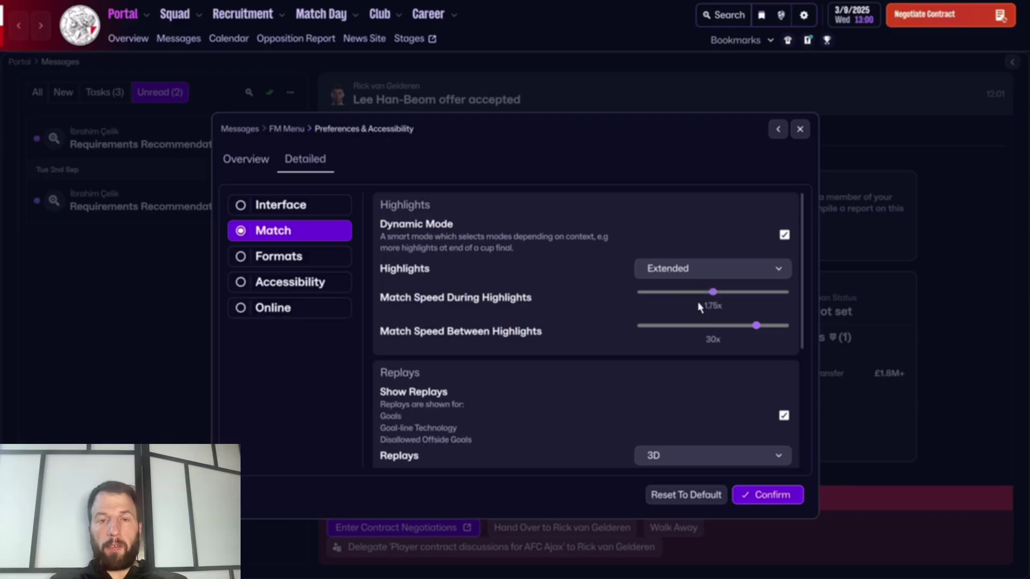
click(685, 292)
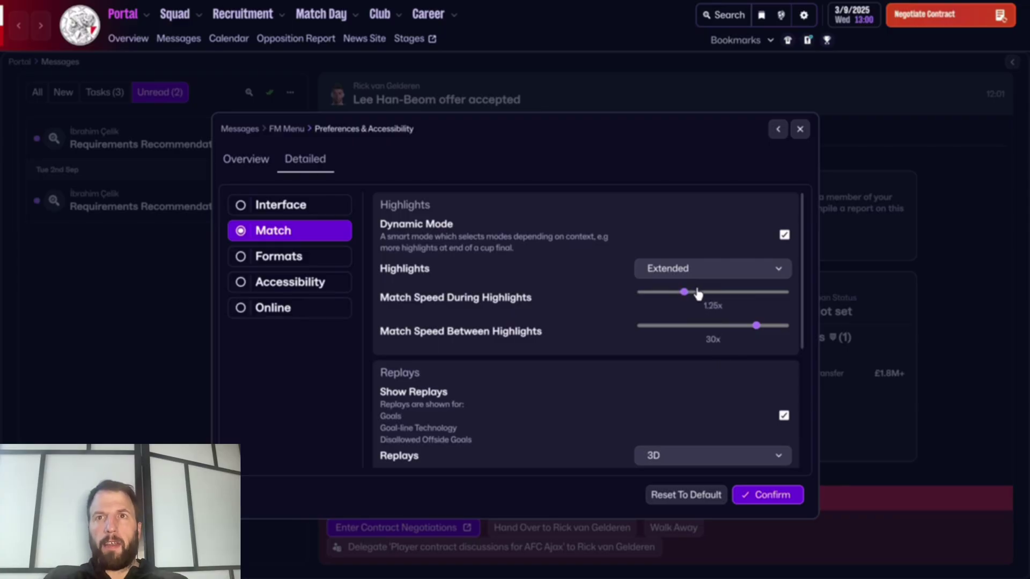
click(698, 293)
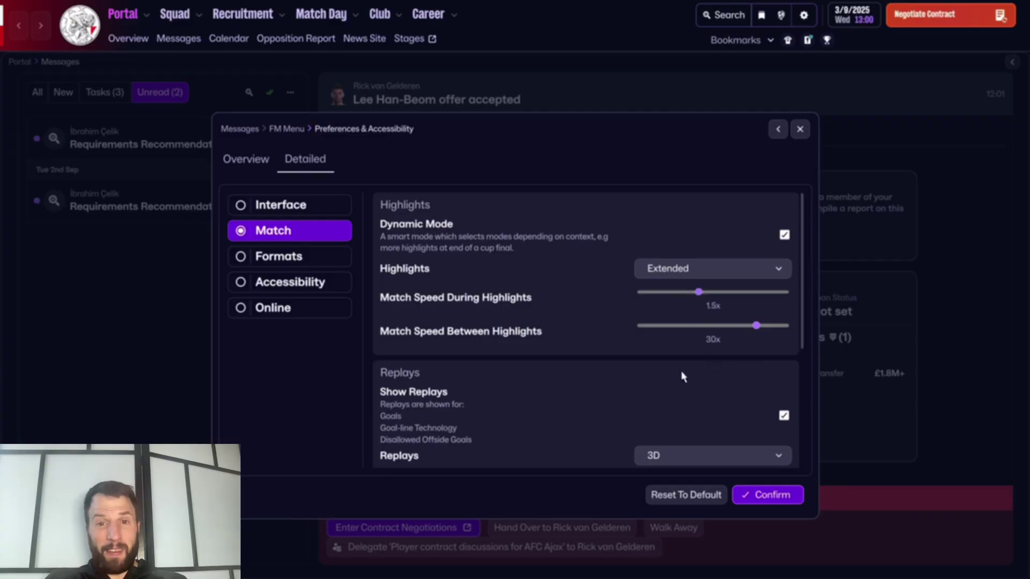
scroll(682, 375, down, 4)
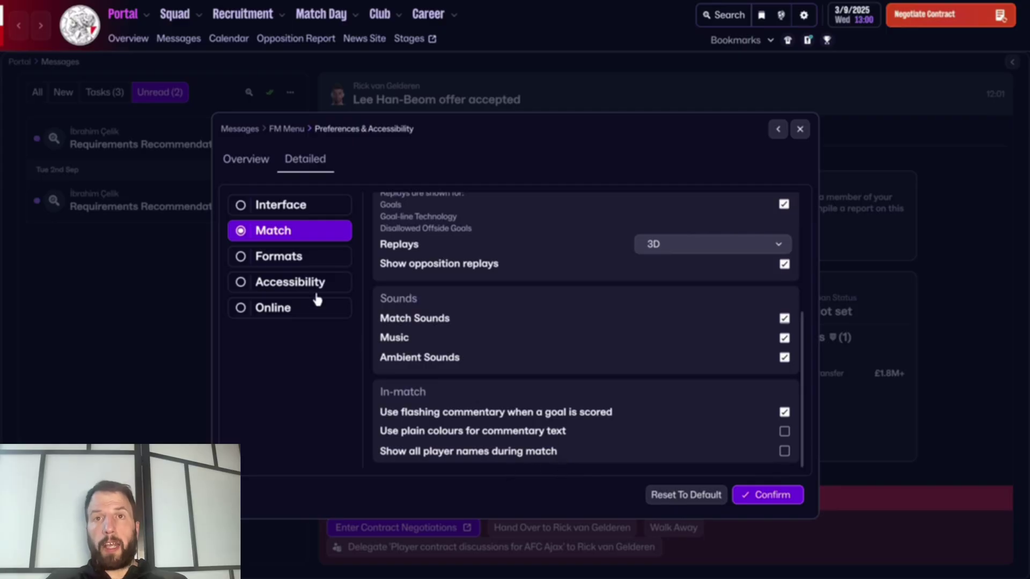
Browse the Formats preferences, then move on to the Accessibility settings.
click(294, 261)
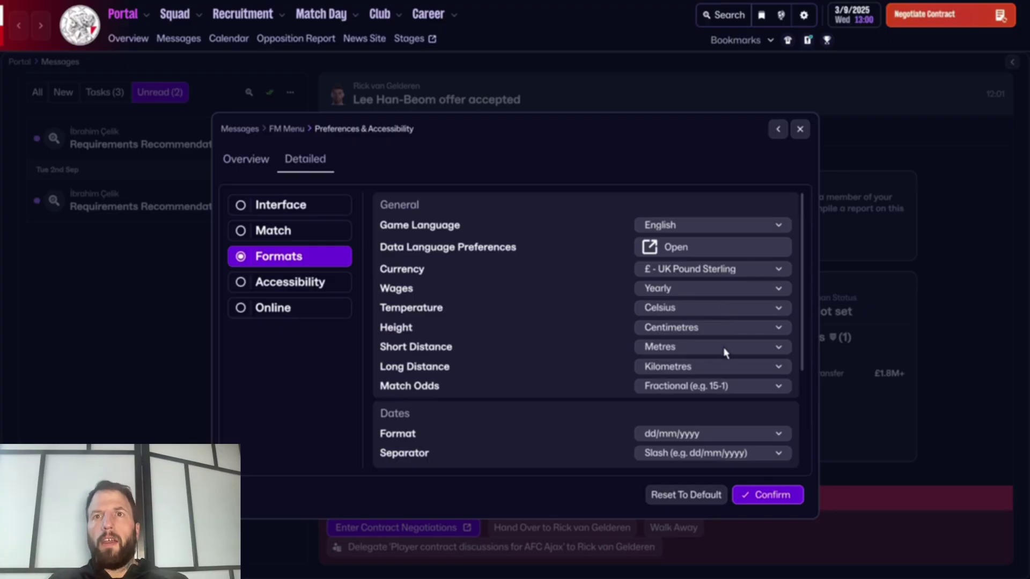
scroll(555, 426, down, 3)
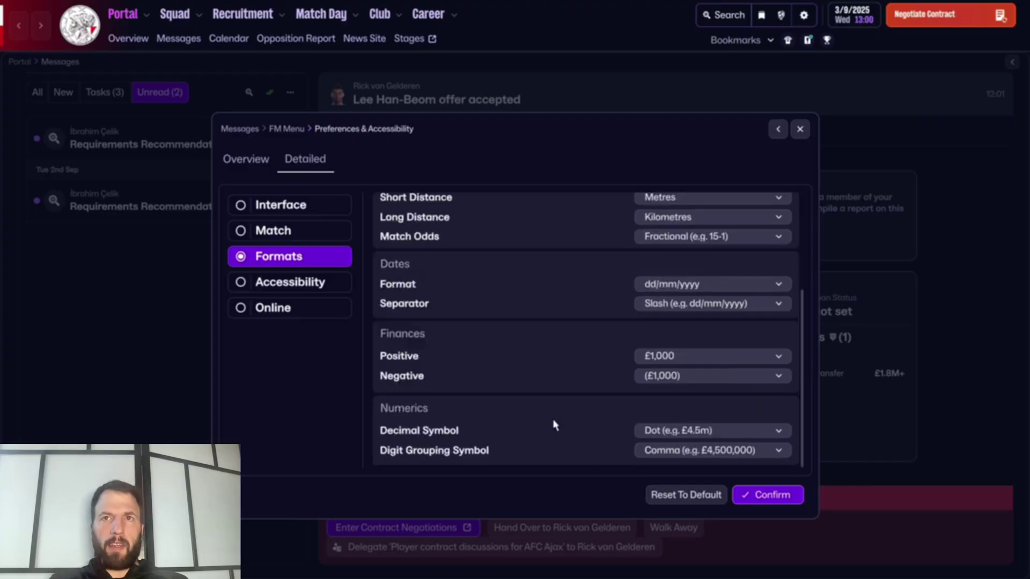
click(284, 295)
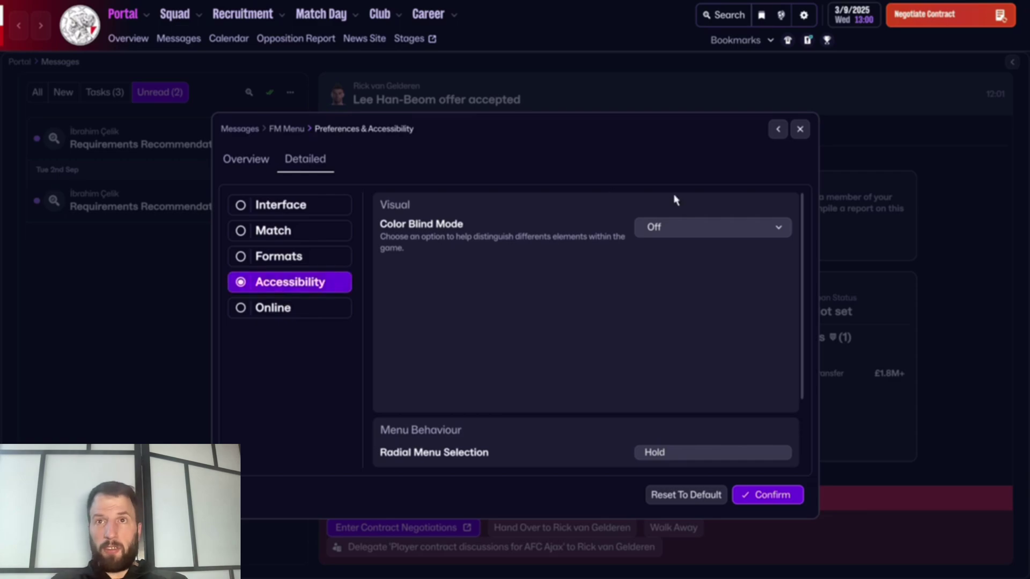
Try Protanopia at maximum intensity, then Deuteranopia at 0.25 intensity.
click(697, 231)
click(815, 191)
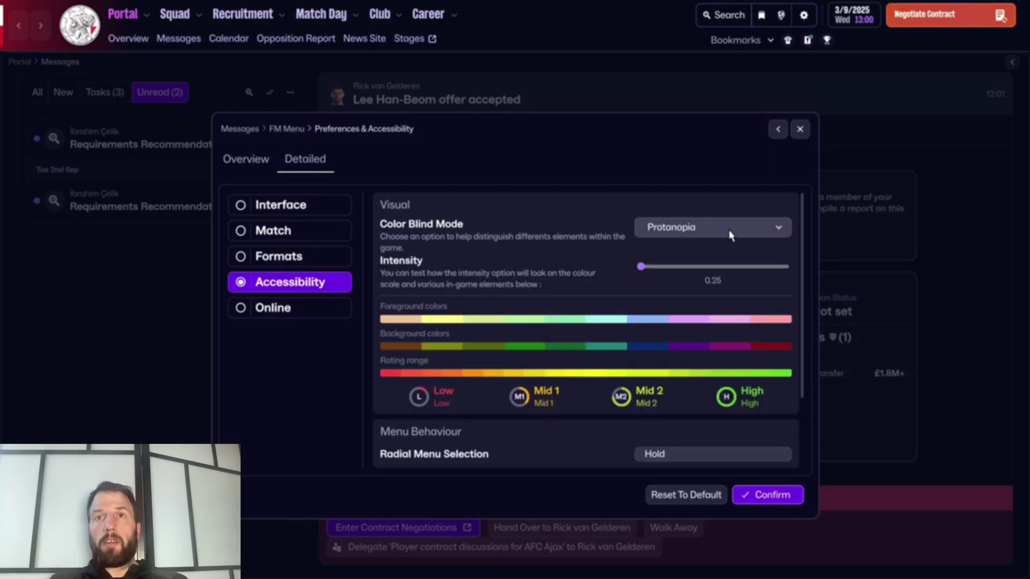
click(731, 236)
click(660, 267)
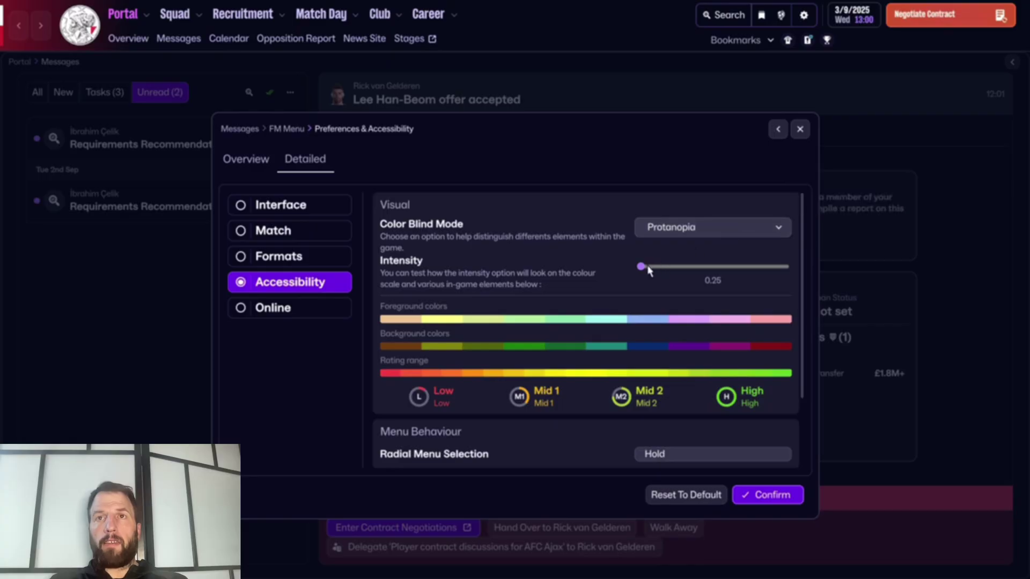
drag(646, 266, 912, 277)
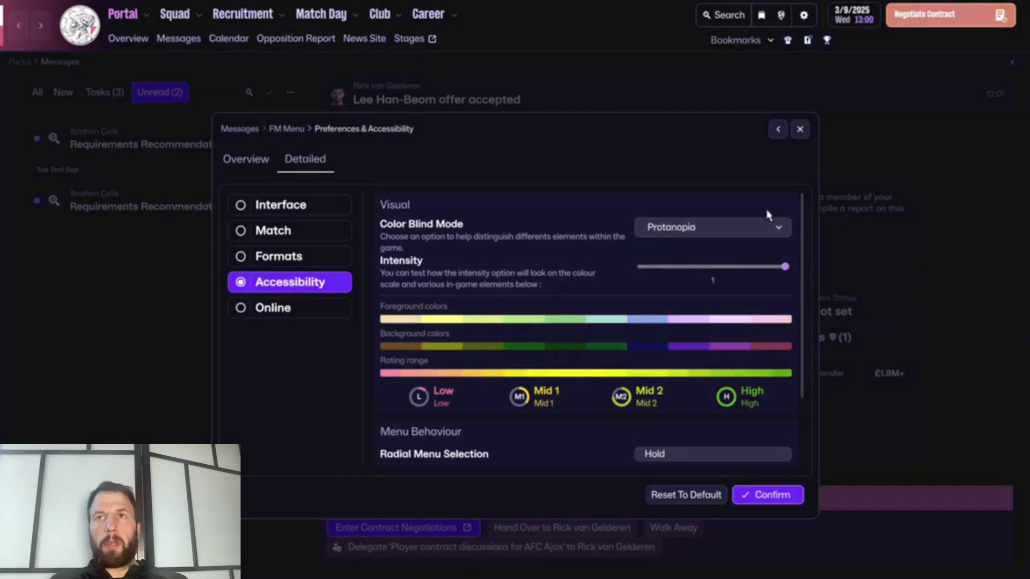
click(754, 225)
click(844, 208)
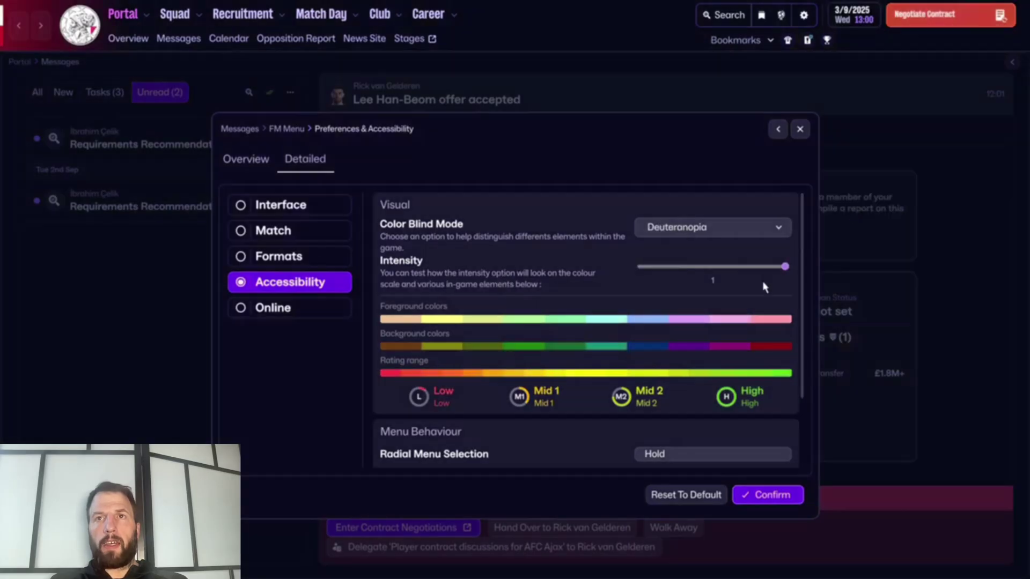
drag(784, 265, 862, 285)
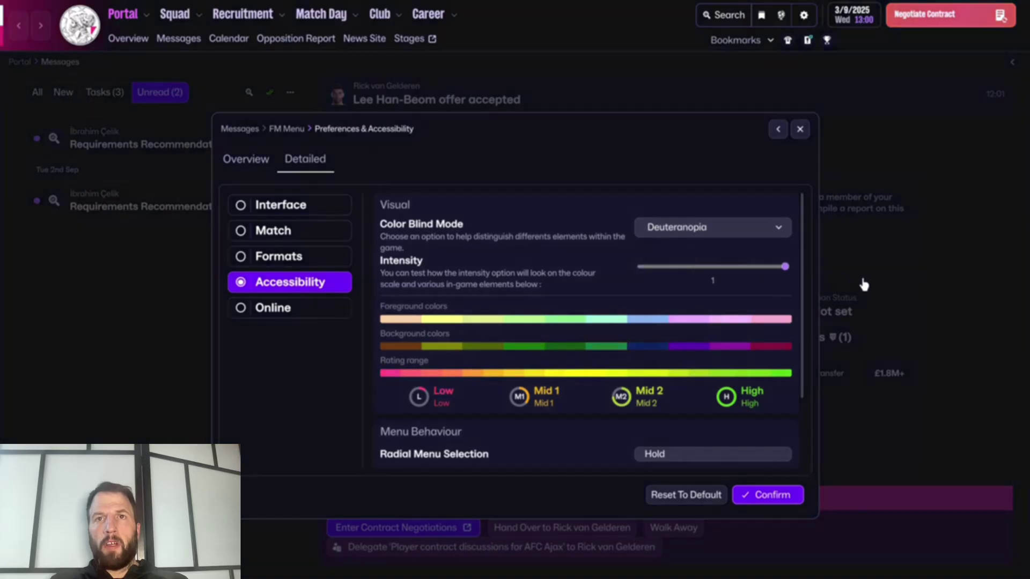
Set Color Blind Mode to Tritanopia at 0.75 intensity and confirm the preferences.
click(752, 235)
click(841, 230)
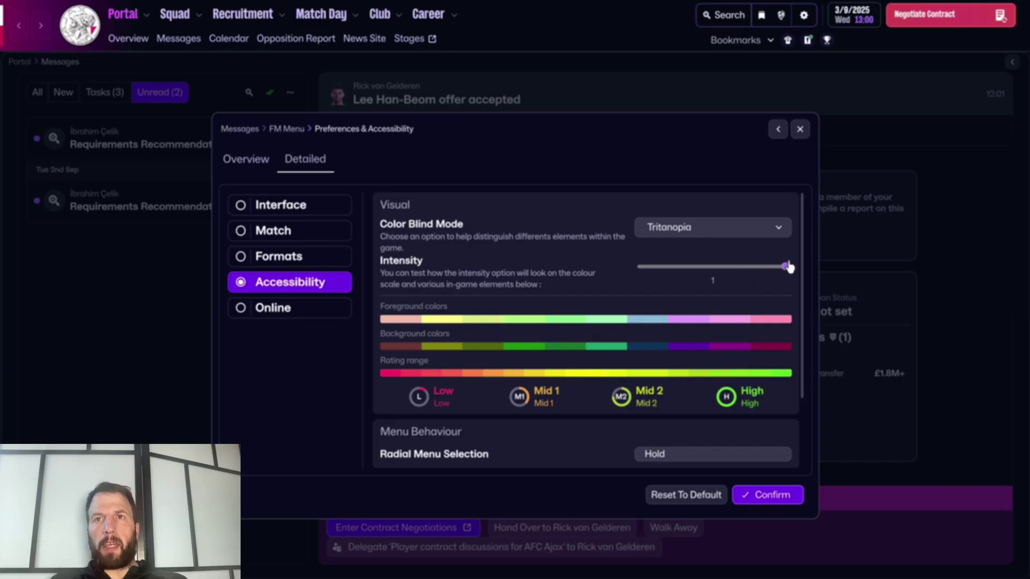
drag(786, 266, 733, 268)
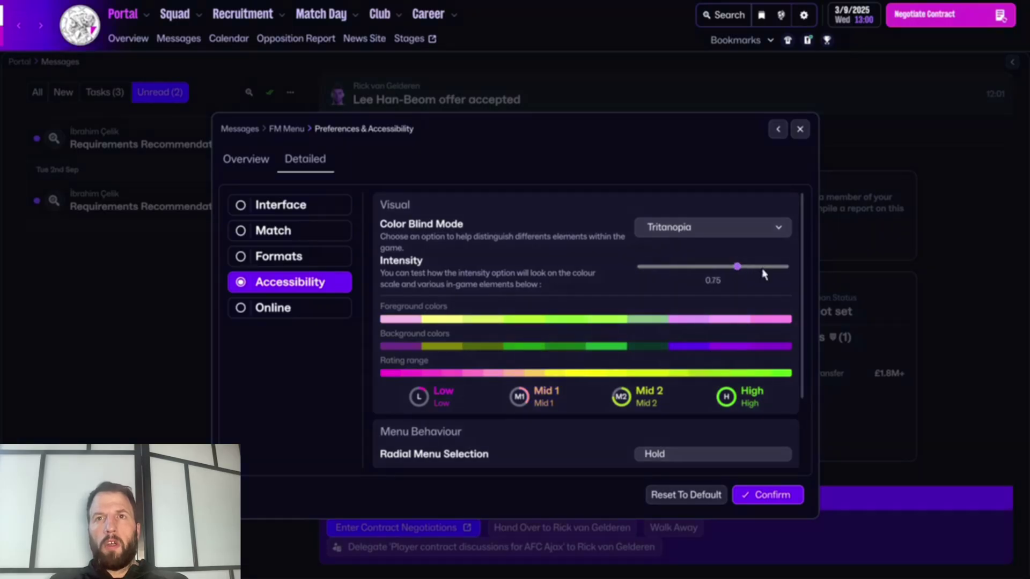
click(781, 494)
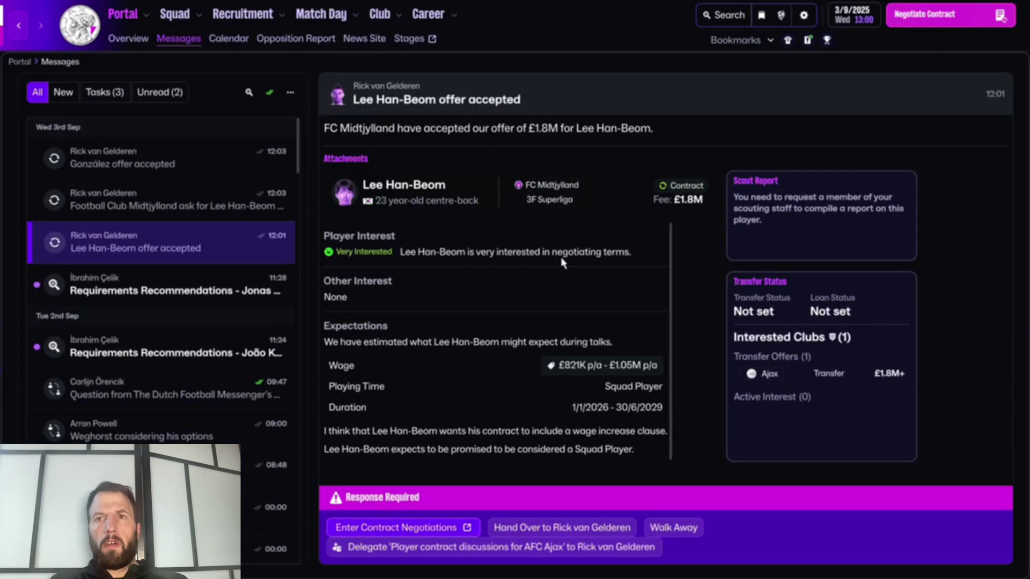
Open the signed centre-back's report, then browse the detailed Formats preferences.
click(387, 101)
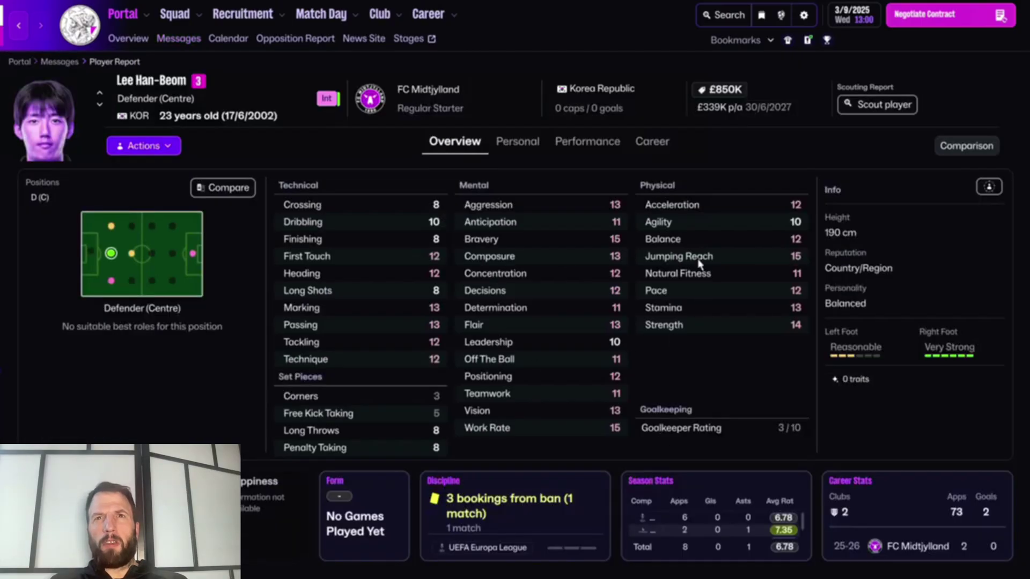
click(803, 14)
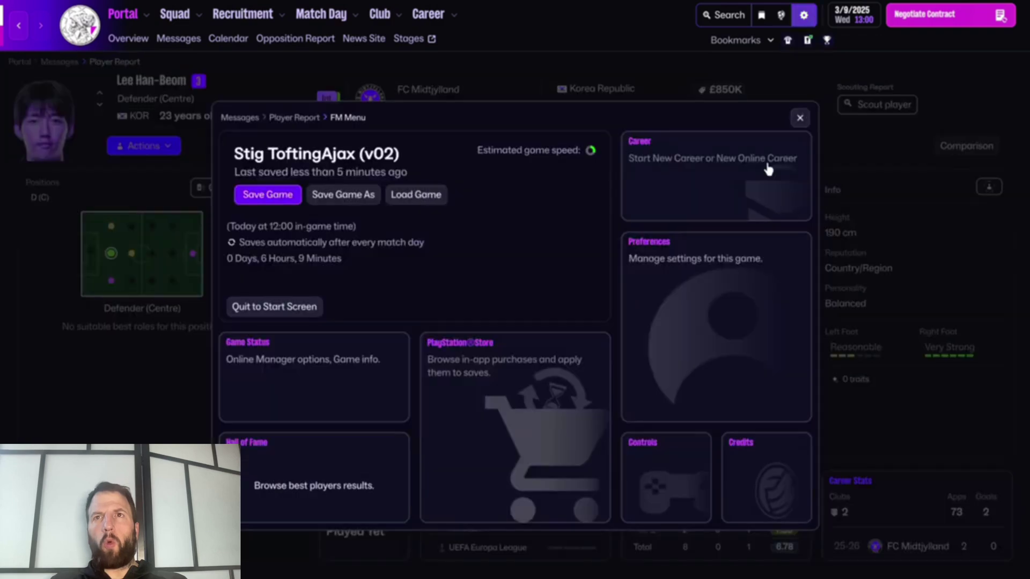
click(662, 314)
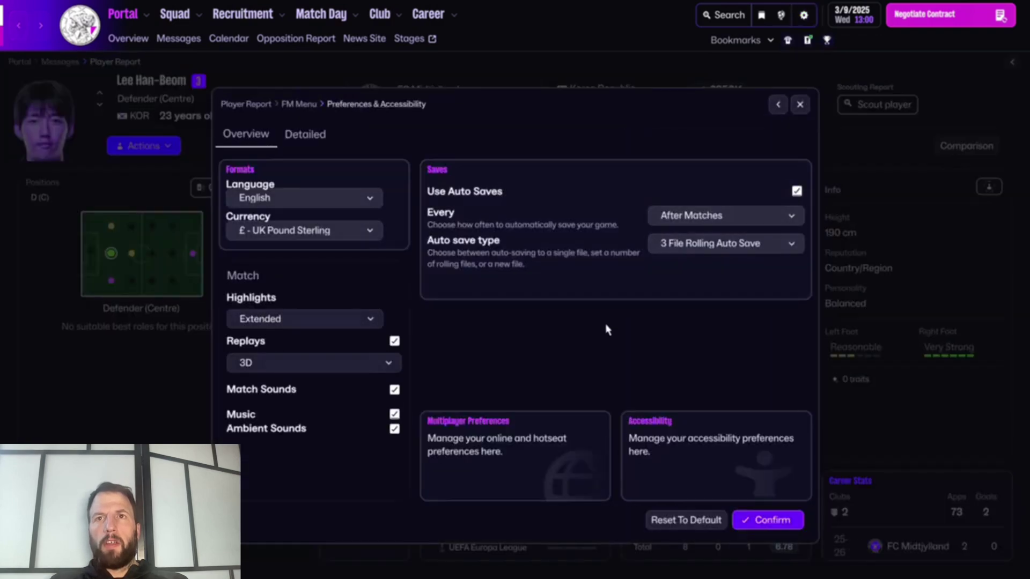
click(305, 141)
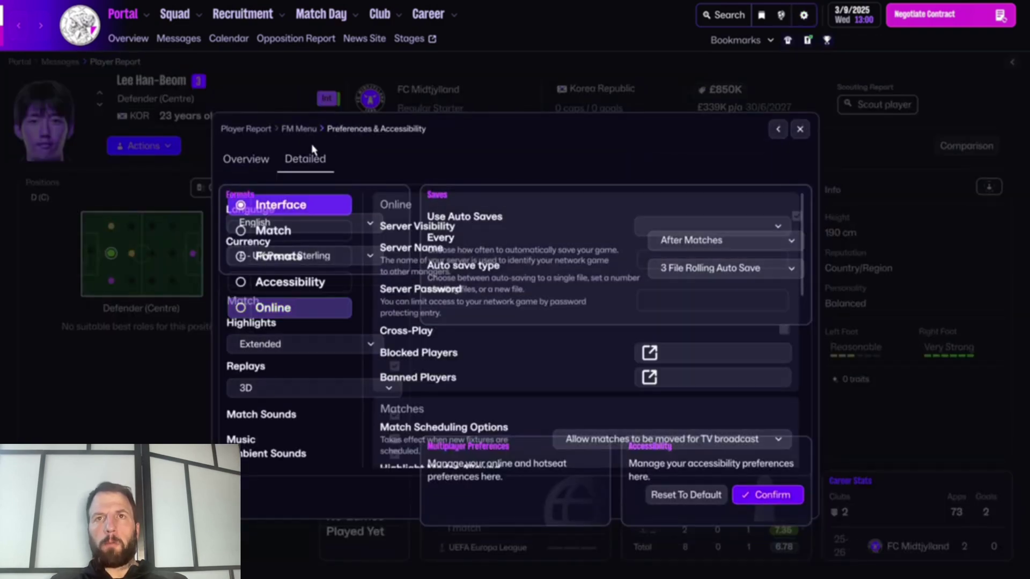
scroll(575, 343, down, 3)
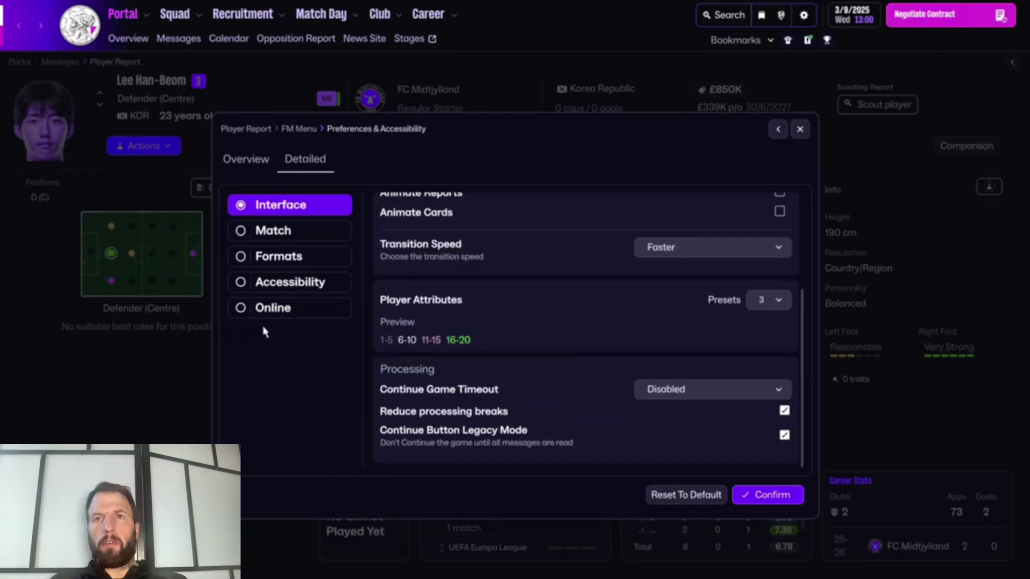
click(262, 256)
scroll(483, 327, down, 3)
Back out to the game menu and reopen Preferences at Multiplayer Preferences.
key(Escape)
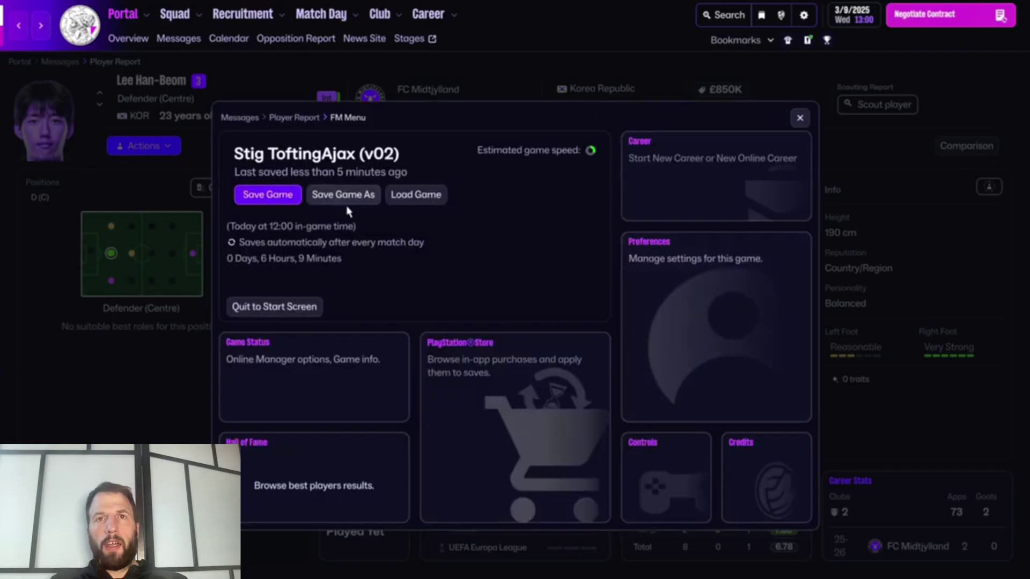
click(737, 342)
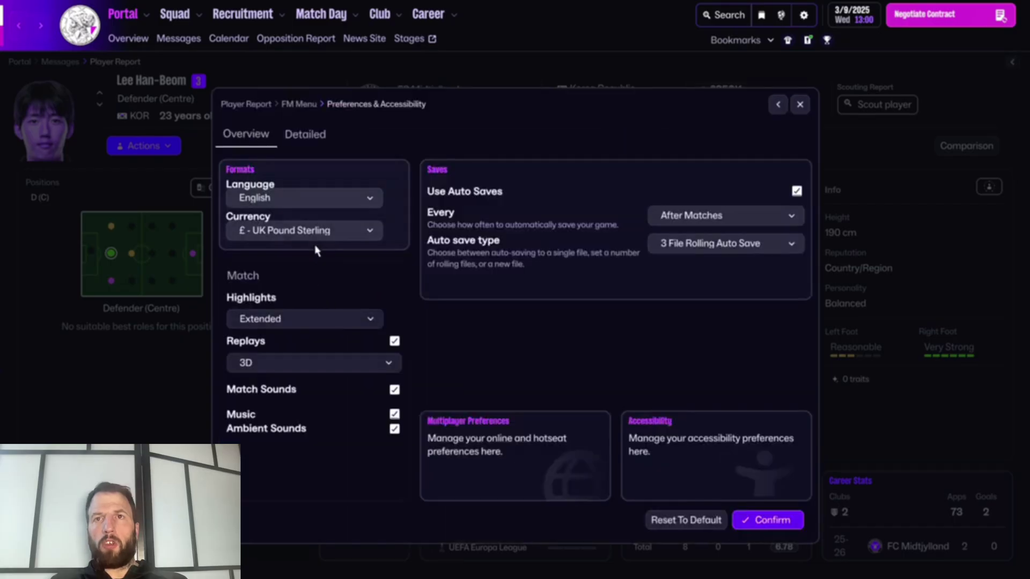
click(524, 433)
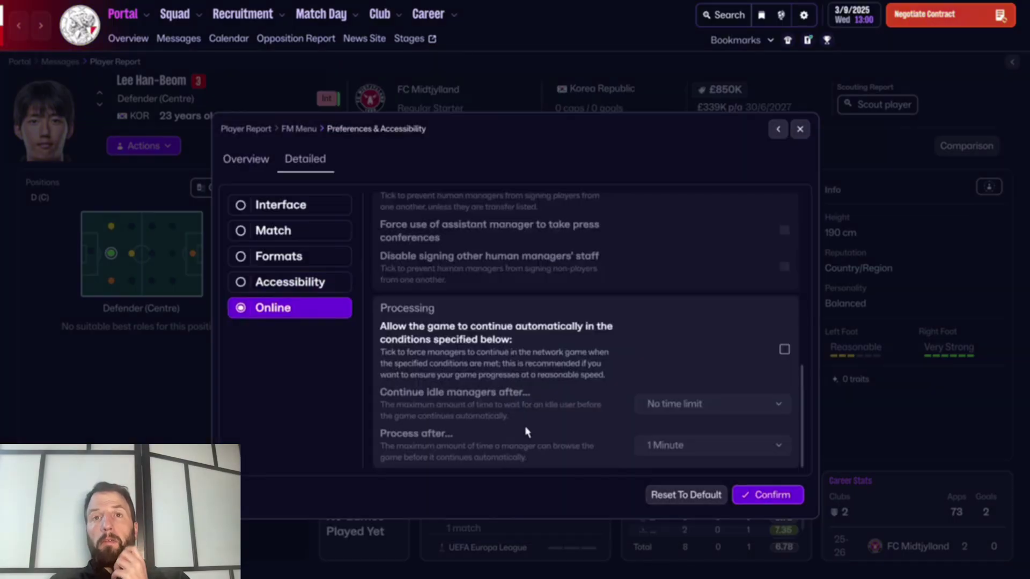